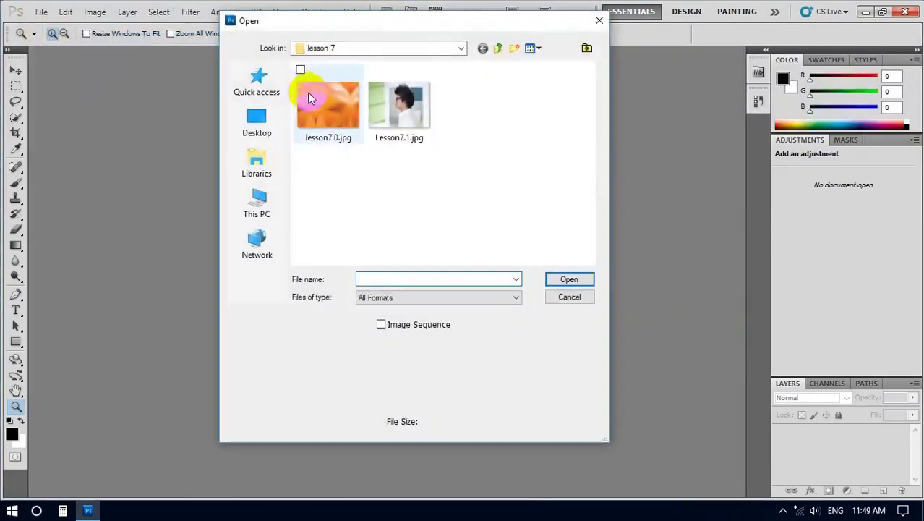
Open lesson7.0.jpg and place Lesson7.1.jpg into it as a new layer.
left_click(307, 92)
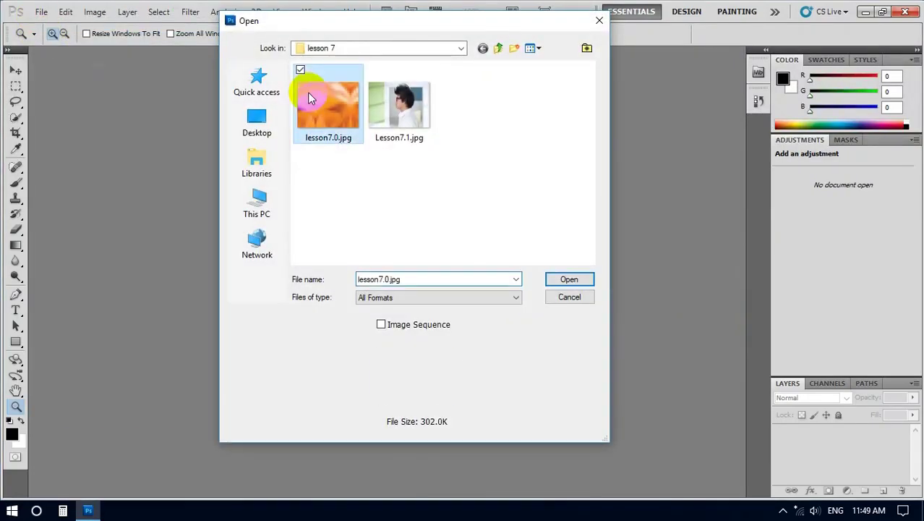
left_click(557, 279)
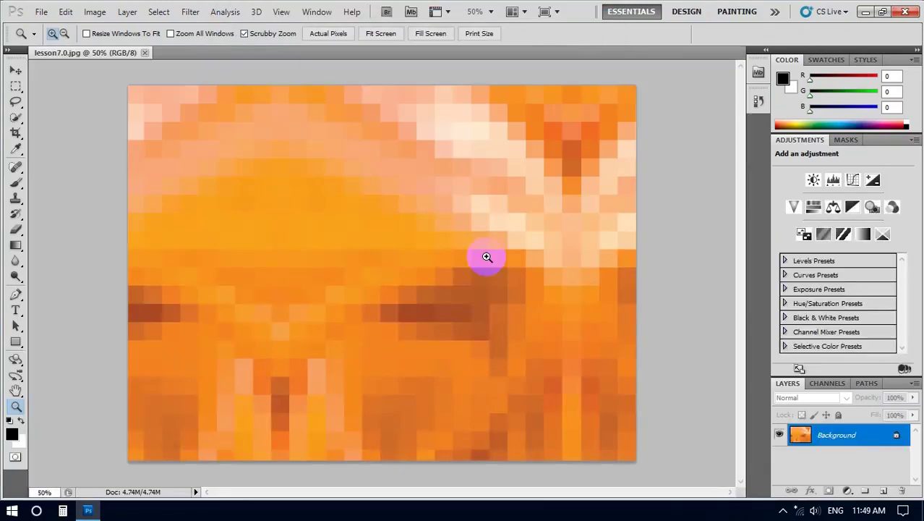
left_click(42, 13)
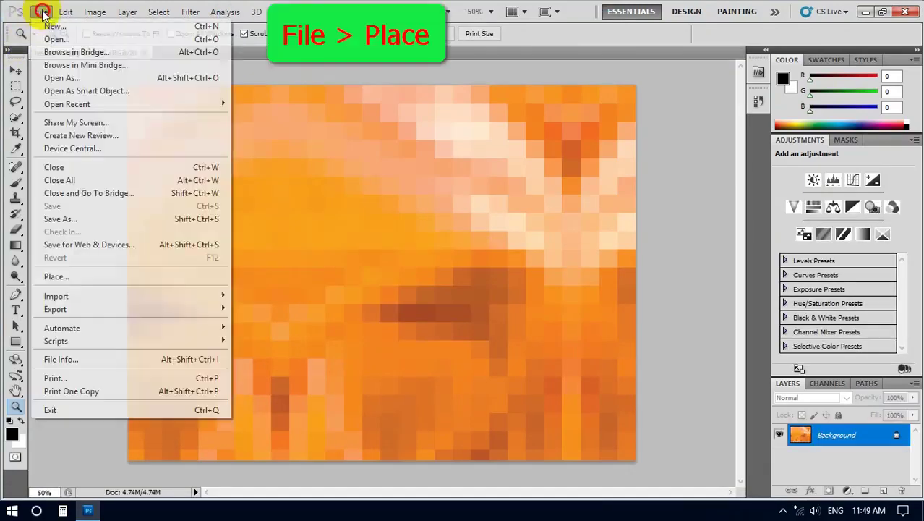
left_click(56, 278)
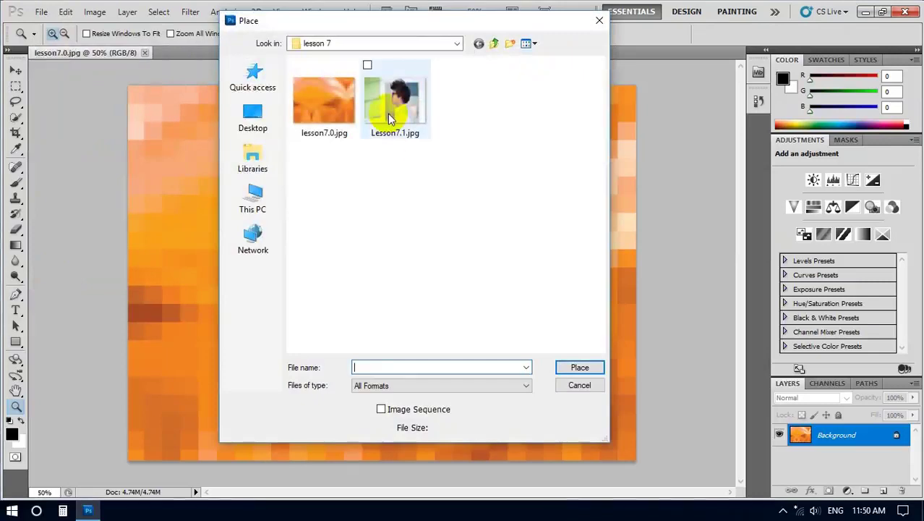
left_click(388, 113)
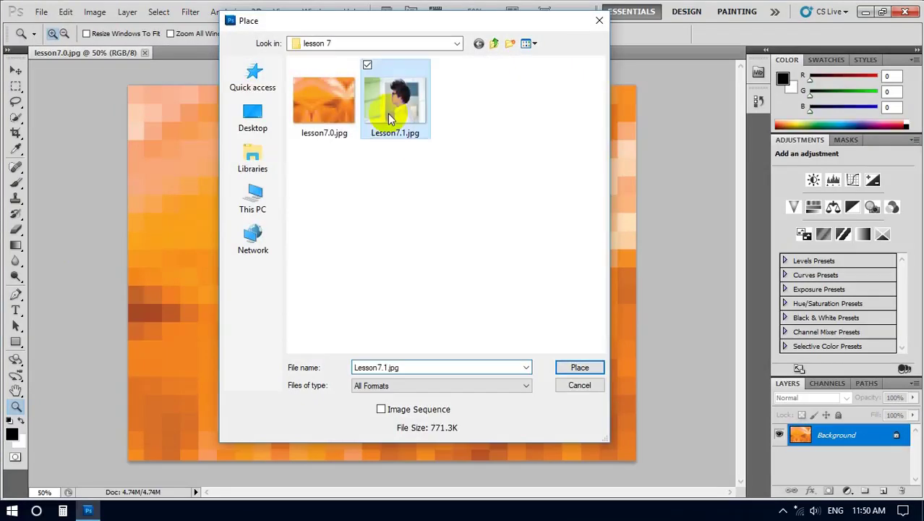
left_click(578, 368)
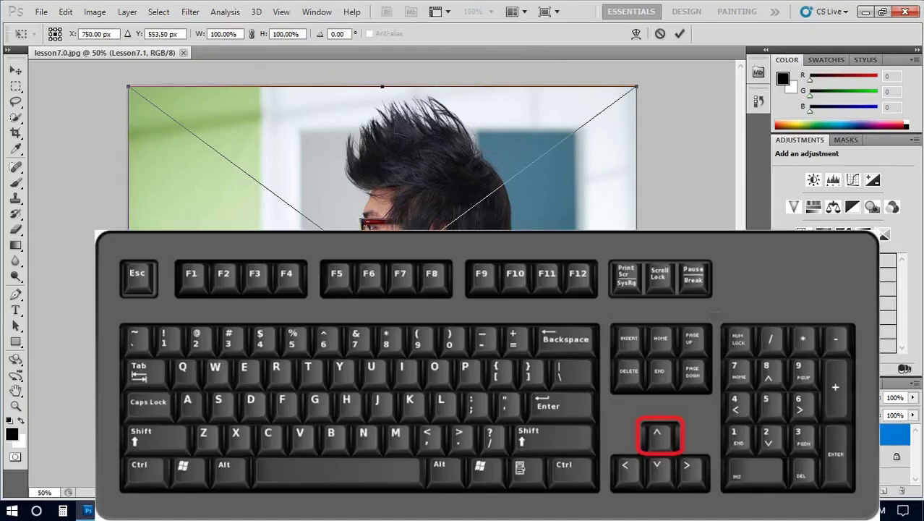
Nudge the placed photo up 2 px to Y 551.50 px and commit the placement.
key("Up")
key("Up")
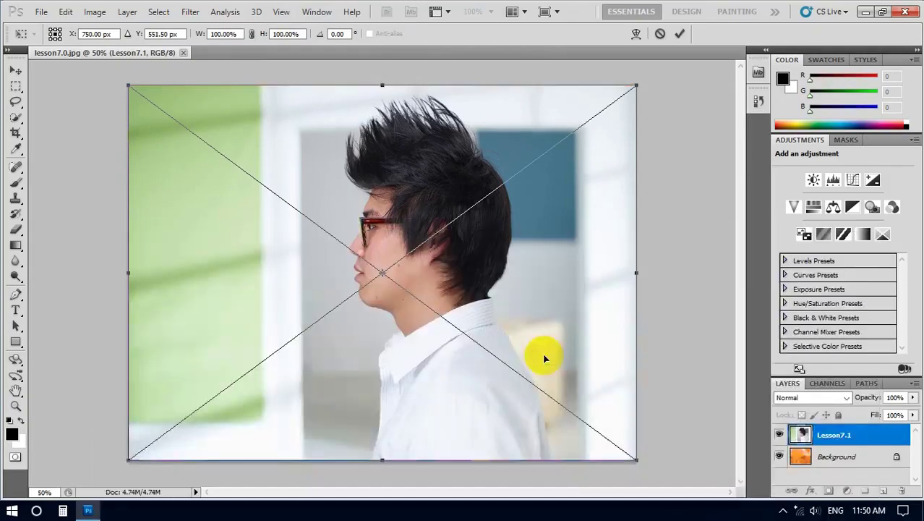
key("Return")
Paint over the man's glasses frame and temple in Quick Mask mode with a soft 20 px black brush.
key("z")
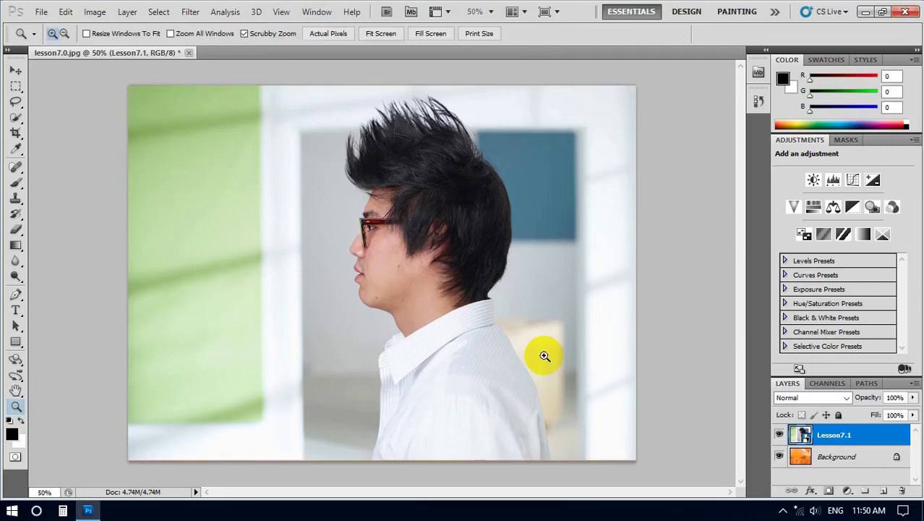
left_click(391, 239)
left_click(392, 239)
left_click(391, 239)
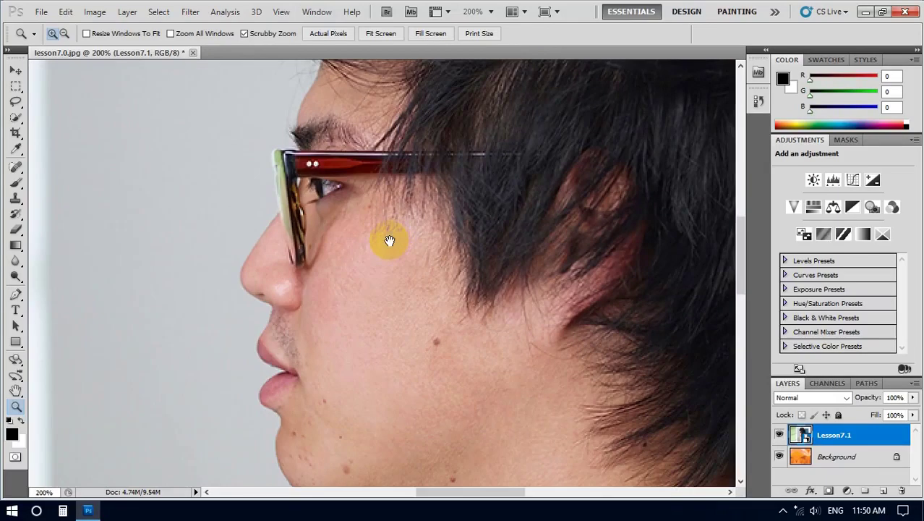
left_click_drag(387, 181, 223, 207)
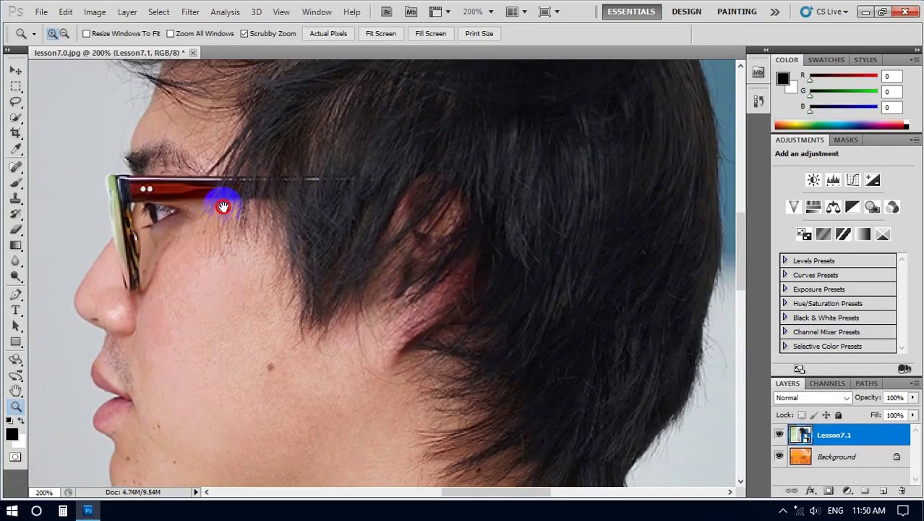
left_click(162, 214)
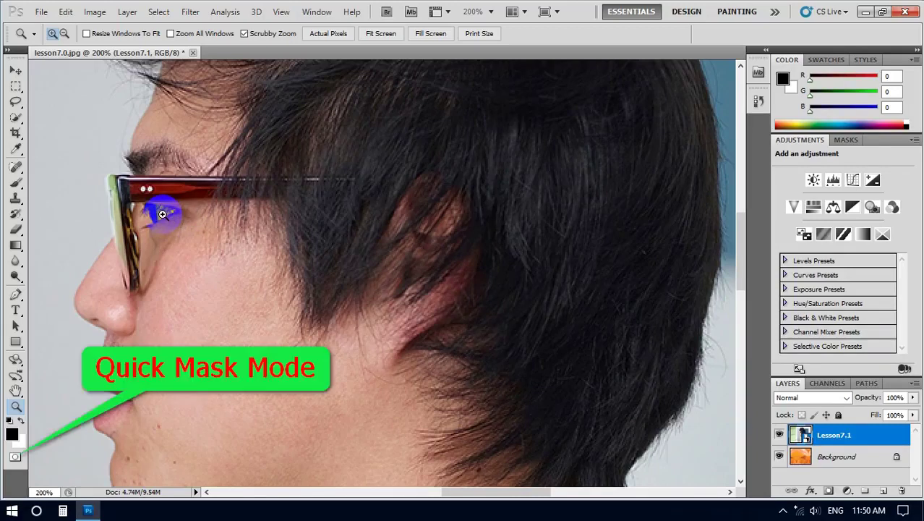
left_click(16, 457)
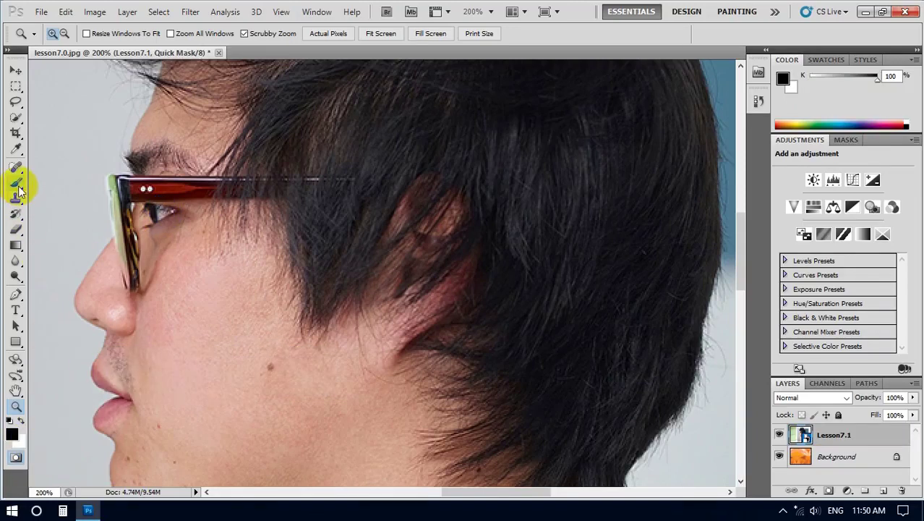
left_click(20, 189)
left_click(59, 179)
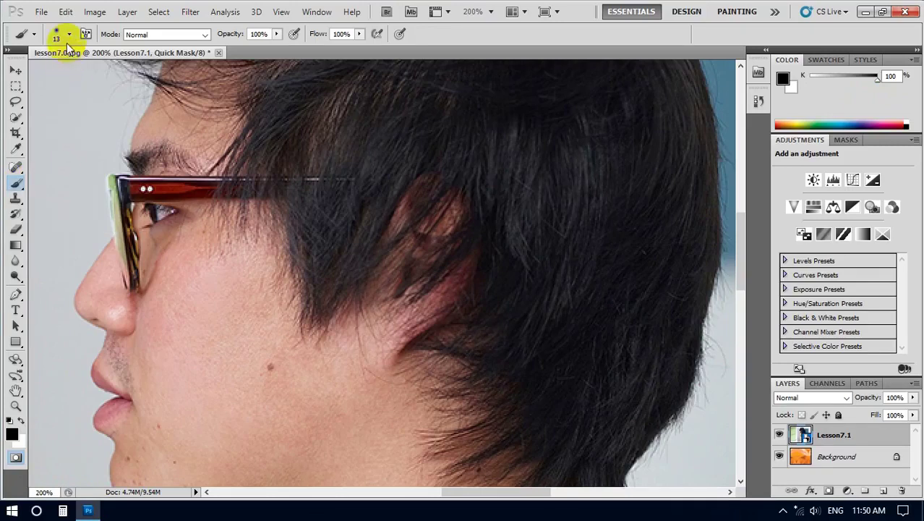
left_click_drag(138, 190, 149, 192)
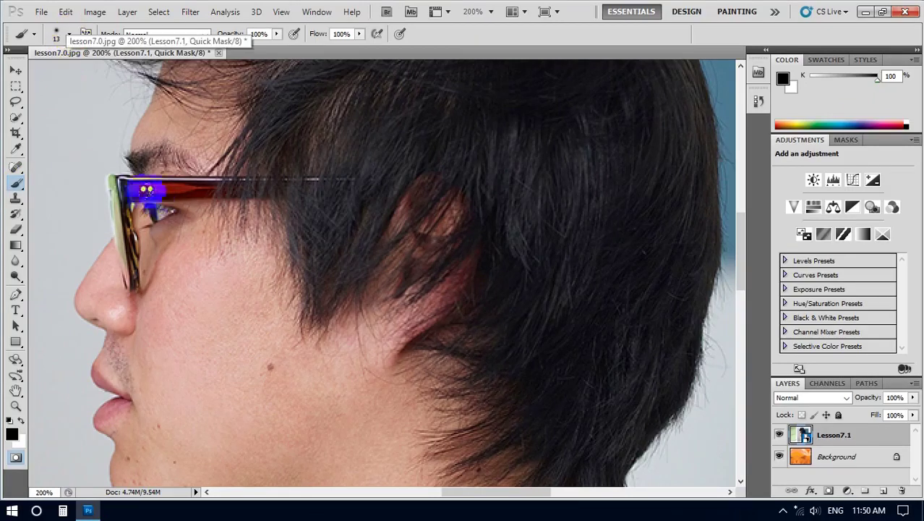
left_click(68, 34)
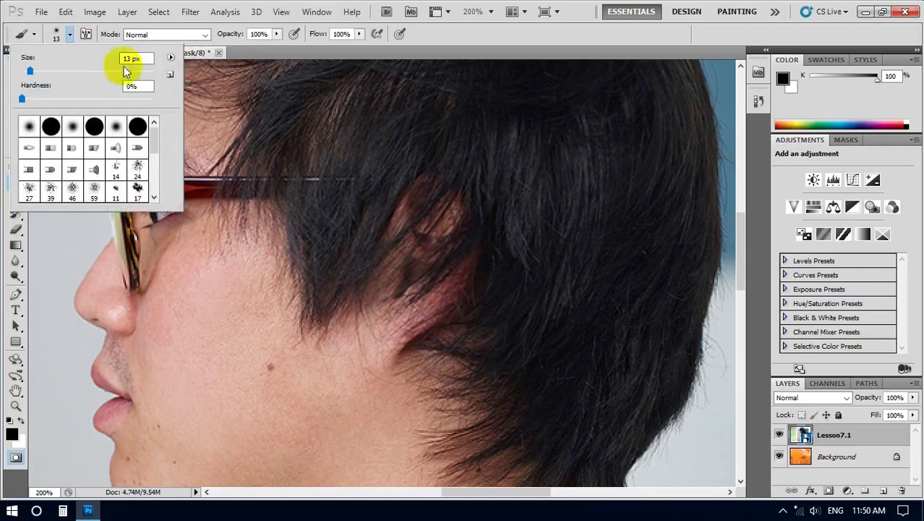
left_click_drag(148, 58, 95, 57)
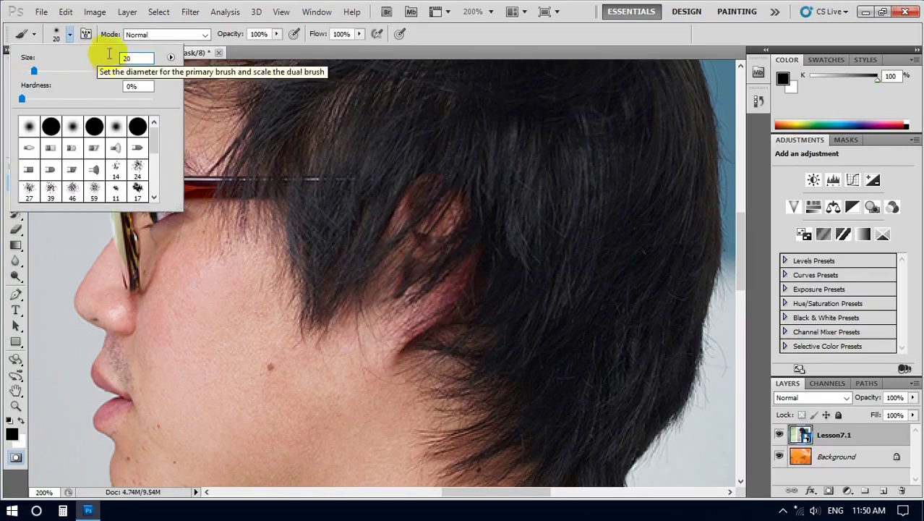
mouse_move(203, 163)
left_mouse_down()
mouse_move(208, 191)
mouse_move(390, 188)
mouse_move(133, 183)
mouse_move(124, 186)
mouse_move(184, 190)
mouse_move(121, 189)
mouse_move(130, 277)
mouse_move(125, 189)
mouse_move(133, 229)
mouse_move(139, 198)
left_mouse_up()
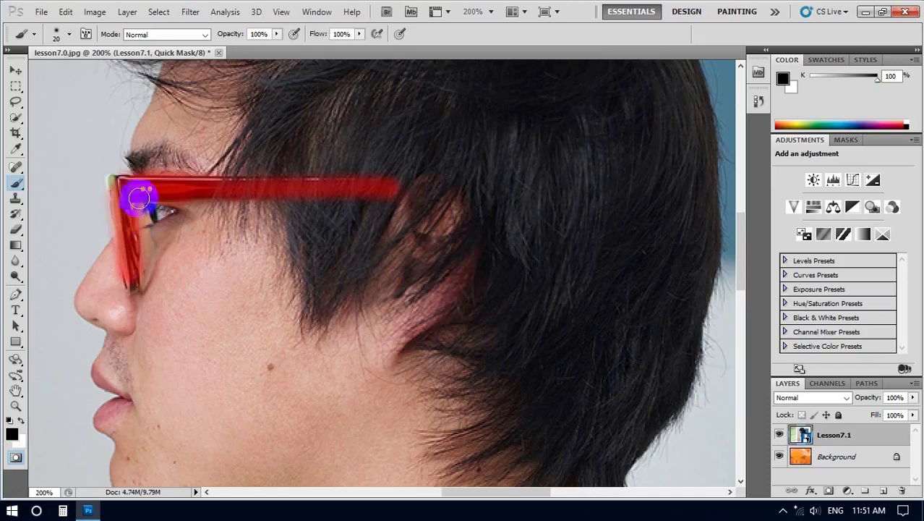
Convert the quick mask to a selection and invert it so only the glasses are selected.
left_click(15, 458)
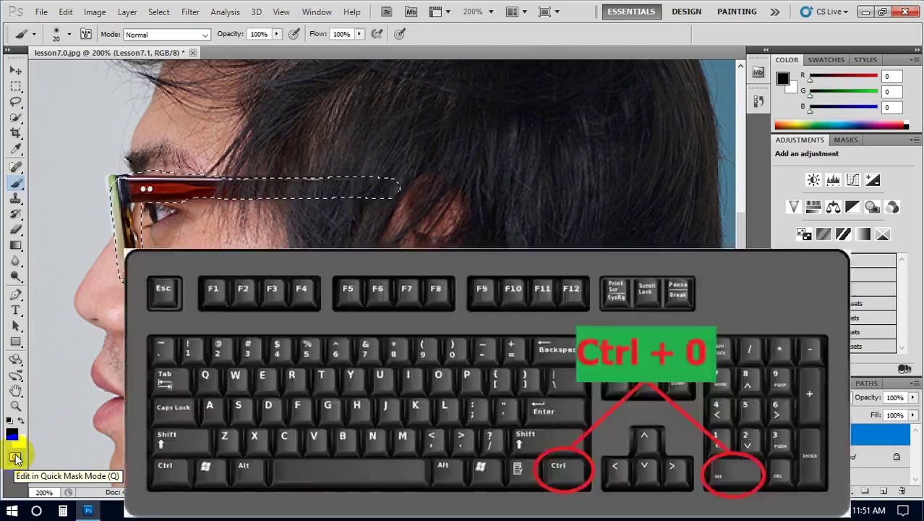
key("ctrl+0")
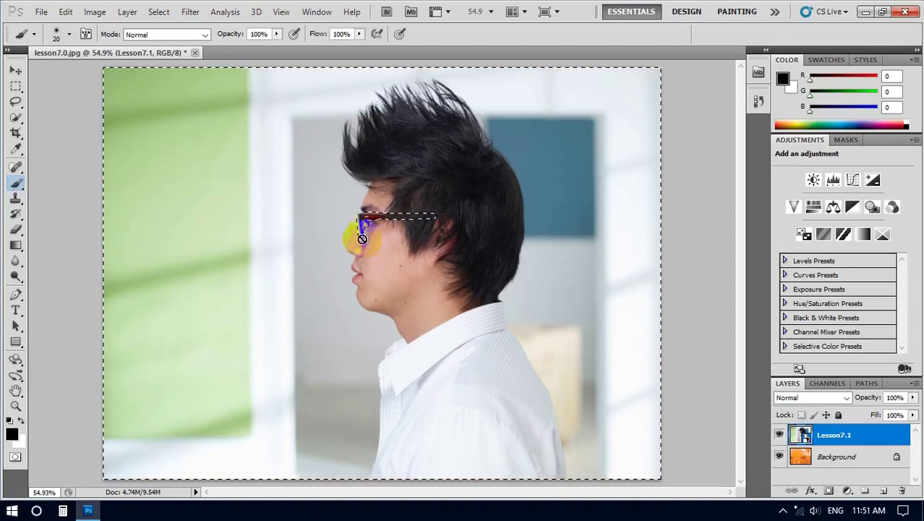
left_click(158, 12)
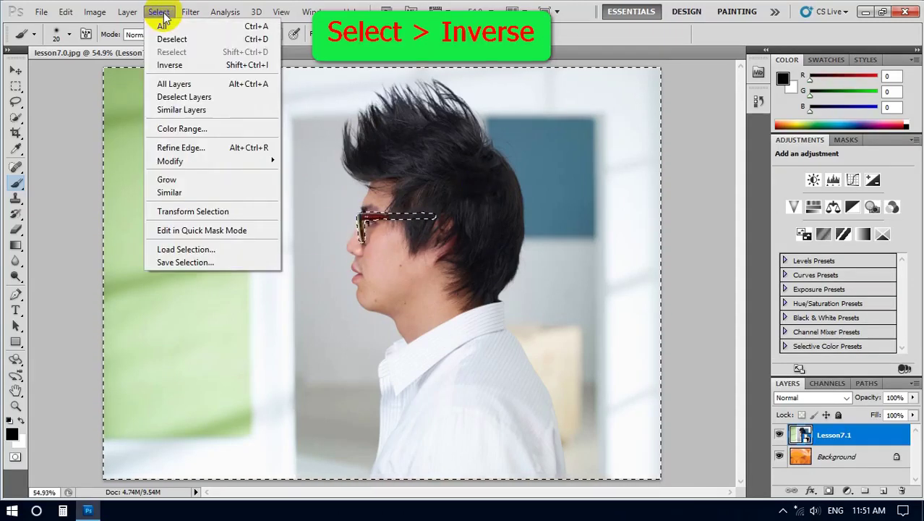
left_click(164, 65)
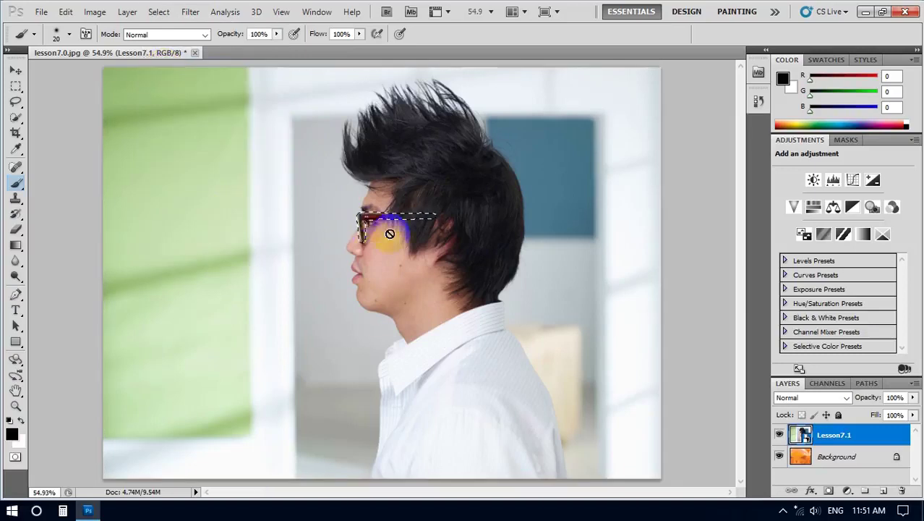
Rasterize the Lesson7.1 smart object layer, keeping the glasses selection active.
mouse_move(384, 231)
left_mouse_down()
mouse_move(346, 217)
mouse_move(363, 221)
left_mouse_up()
left_click(97, 13)
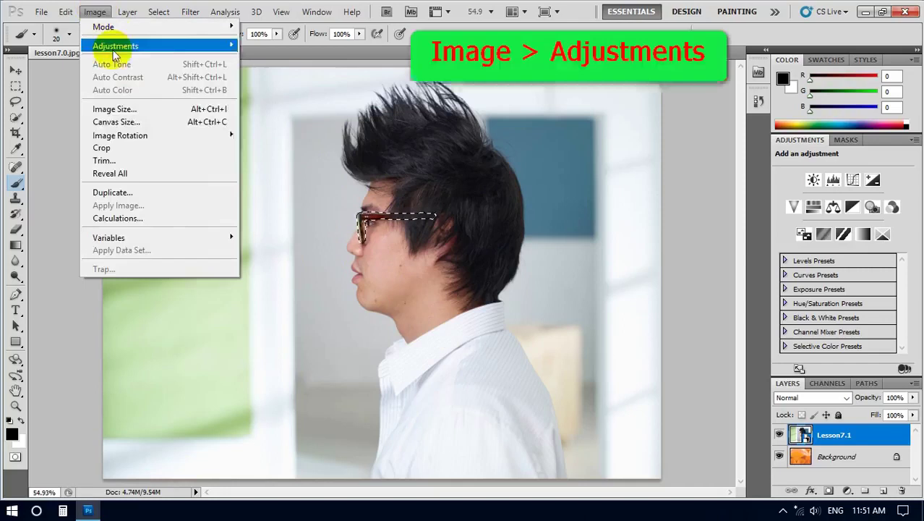
mouse_move(112, 46)
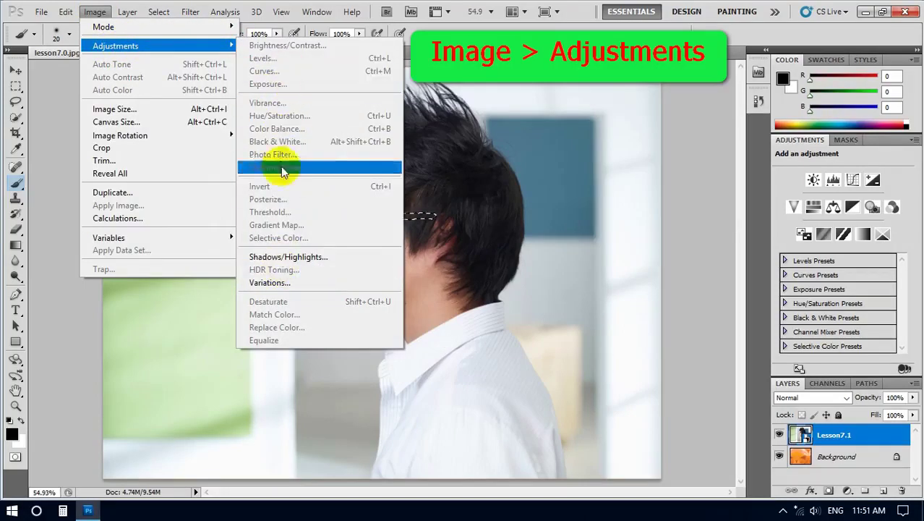
left_click(432, 132)
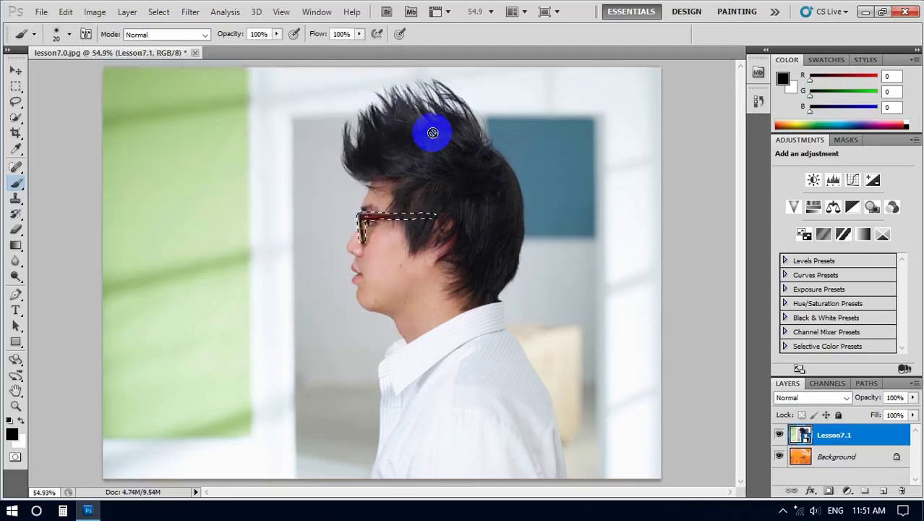
left_click(266, 198)
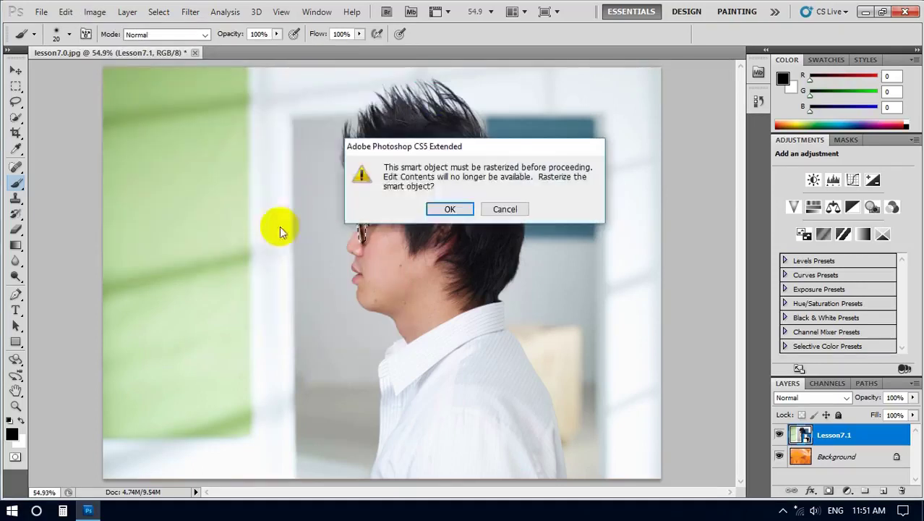
left_click(447, 209)
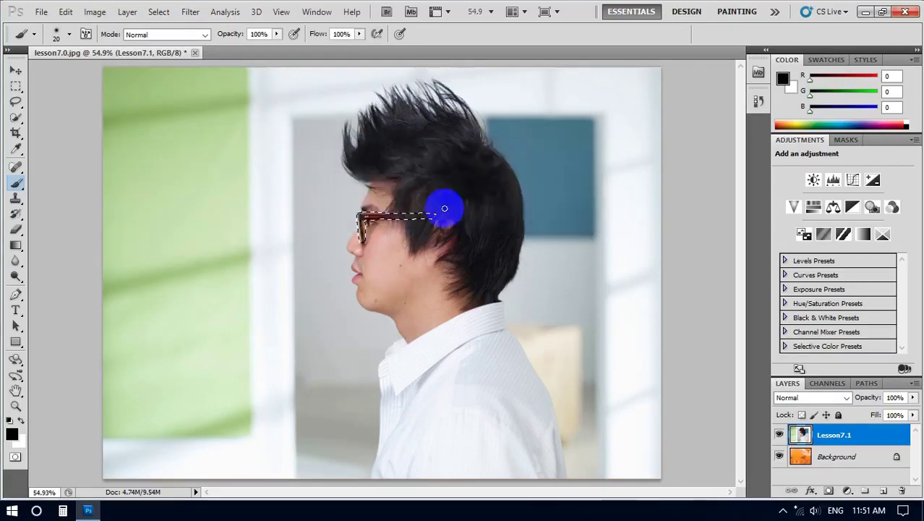
left_click_drag(436, 202, 359, 221)
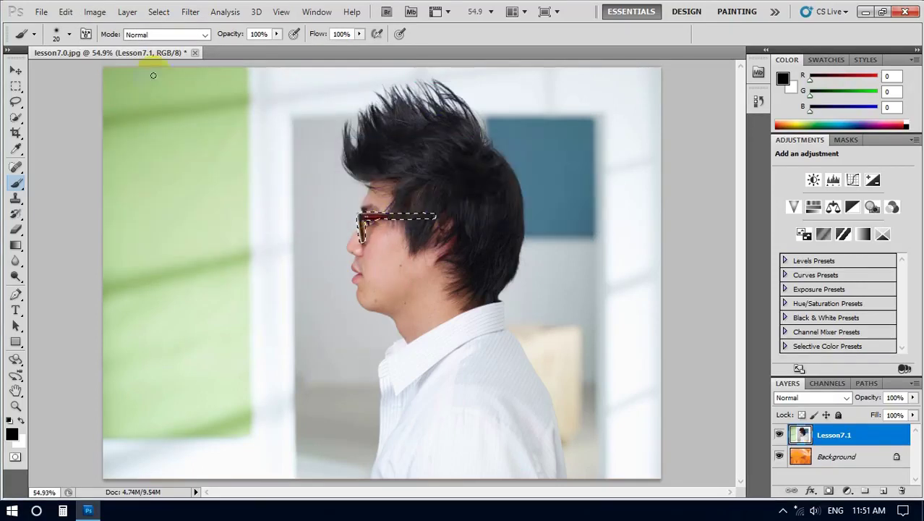
Apply Hue/Saturation to the selected glasses with Hue +89 and Saturation -14, and clear the selection.
left_click(94, 13)
mouse_move(120, 49)
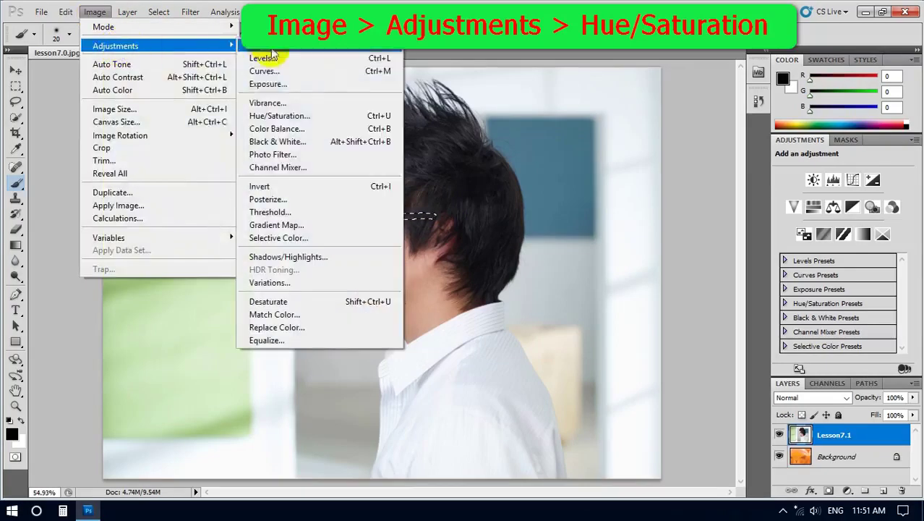
left_click(274, 120)
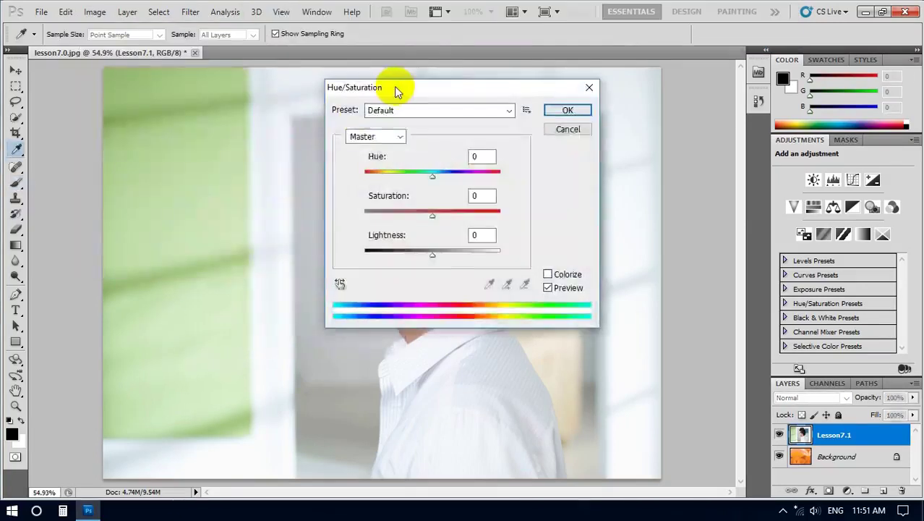
left_click_drag(396, 90, 120, 77)
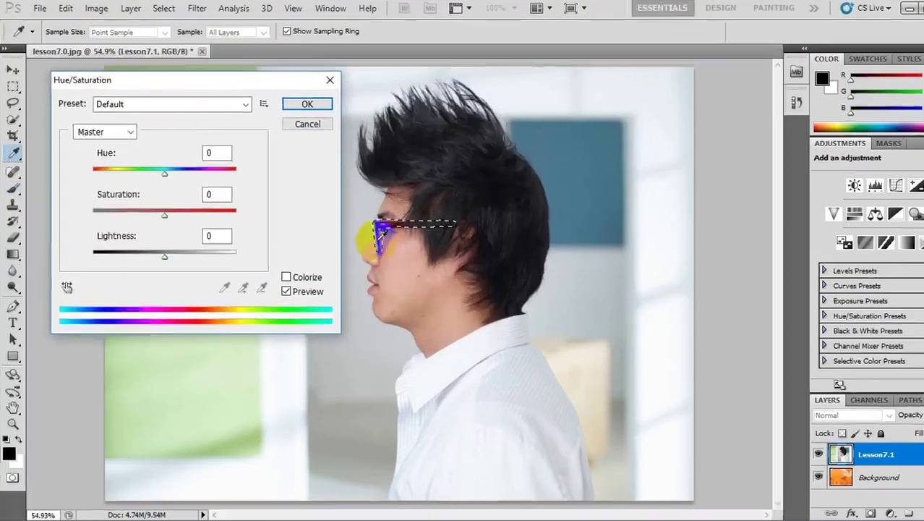
left_click(165, 172)
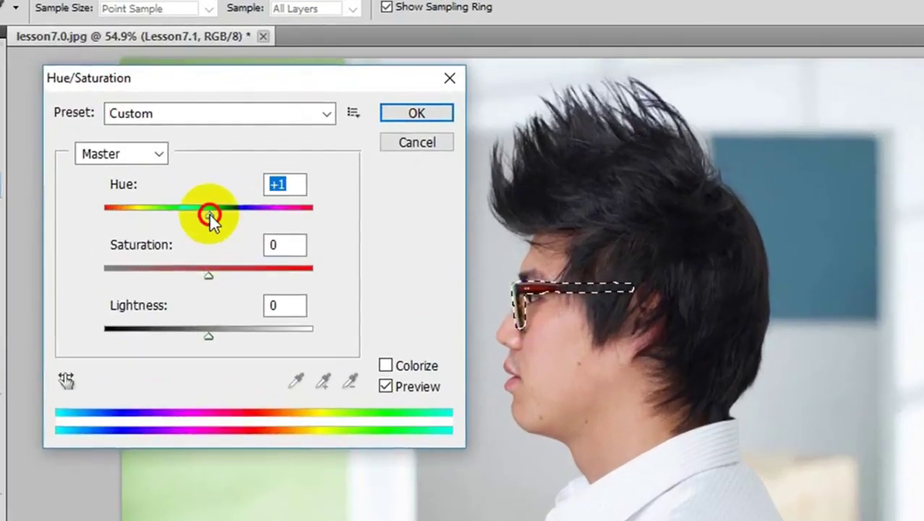
left_click_drag(209, 214, 273, 212)
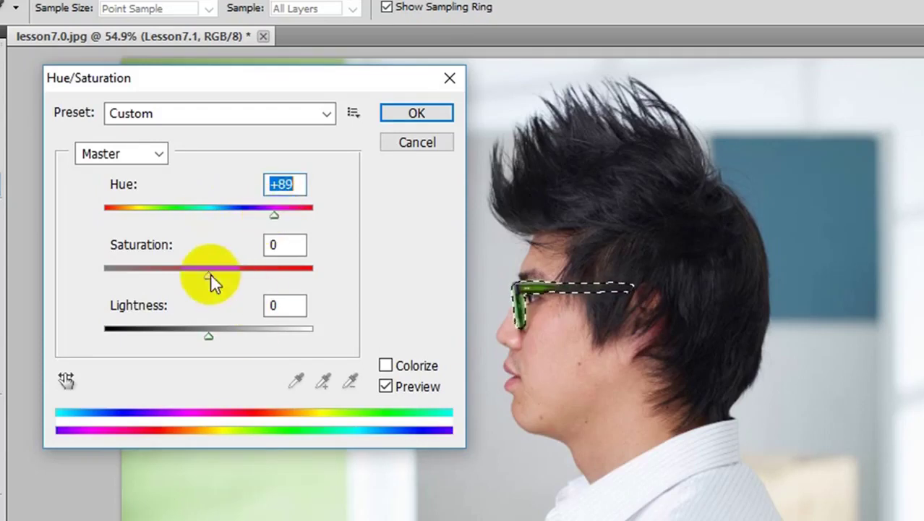
left_click_drag(210, 272, 193, 273)
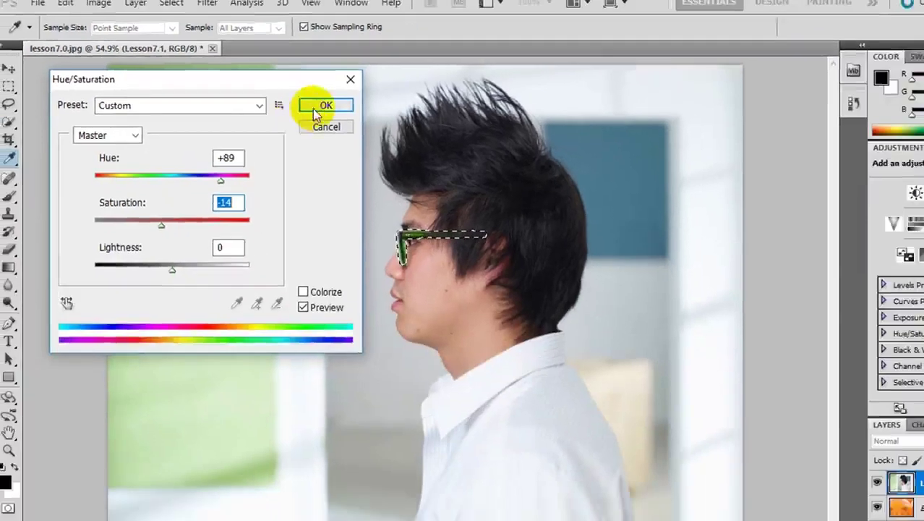
left_click(405, 116)
key("b")
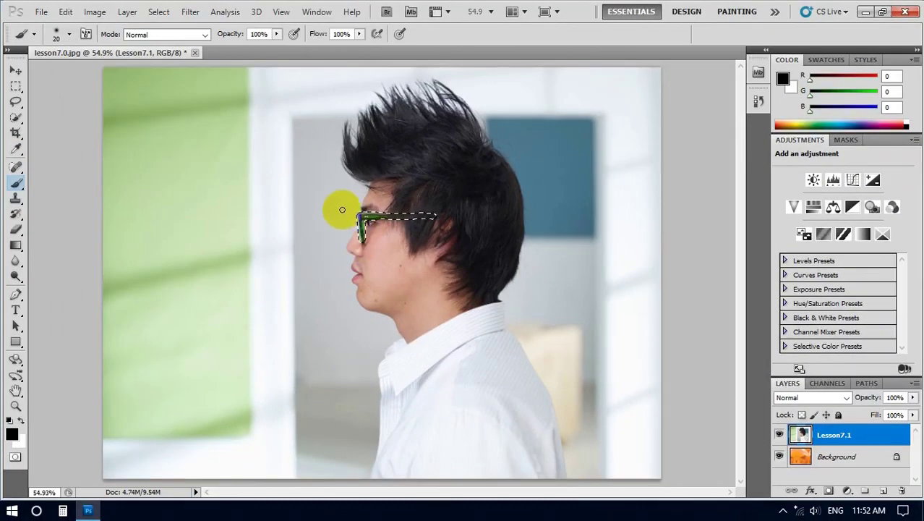
key("ctrl+d")
left_click_drag(351, 217, 354, 224)
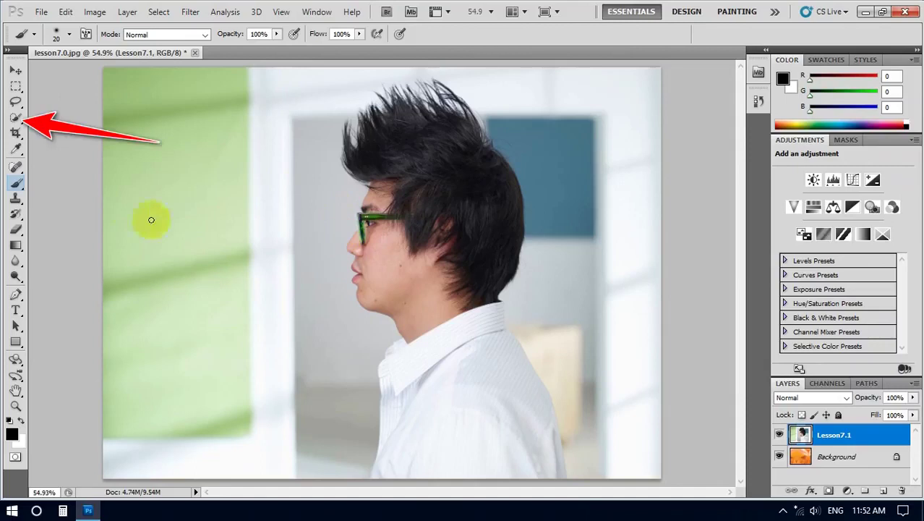
Select the whole man, including his hair and shirt, using the Quick Selection tool with a 15 px brush.
left_click(18, 120)
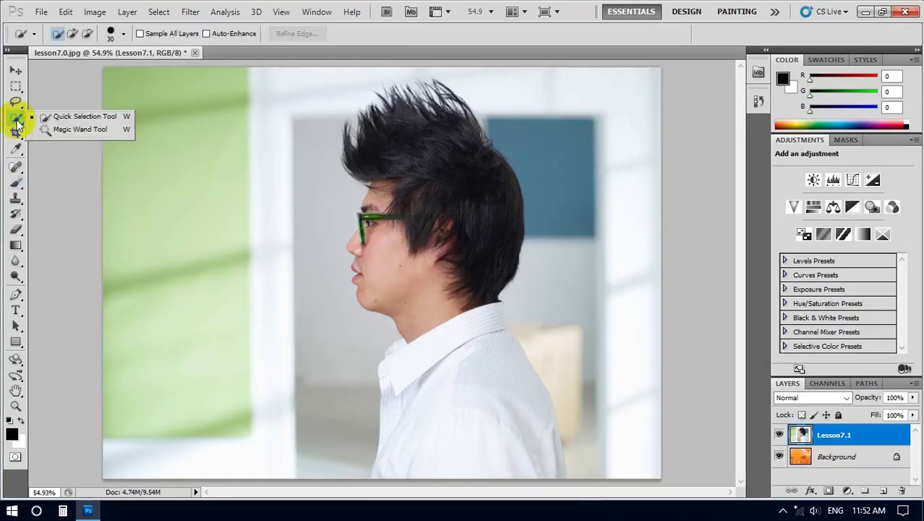
left_click(72, 118)
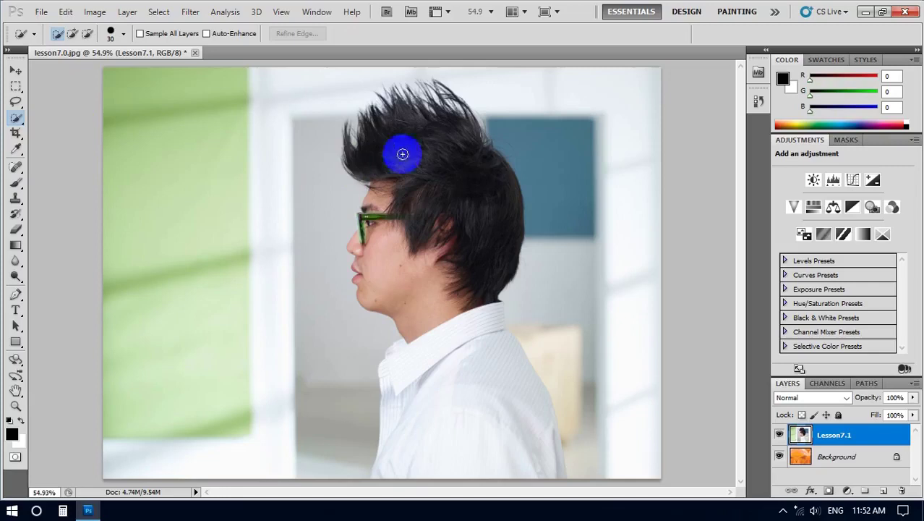
left_click(124, 34)
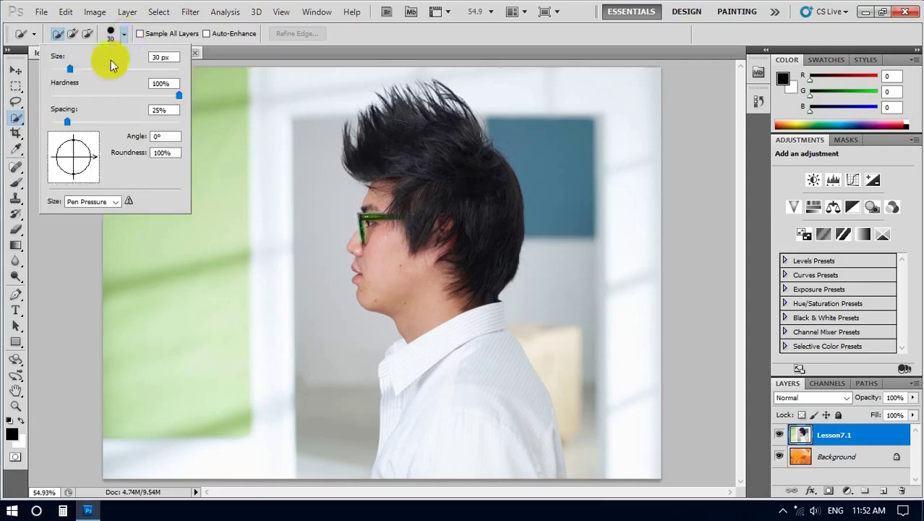
left_click_drag(175, 57, 123, 57)
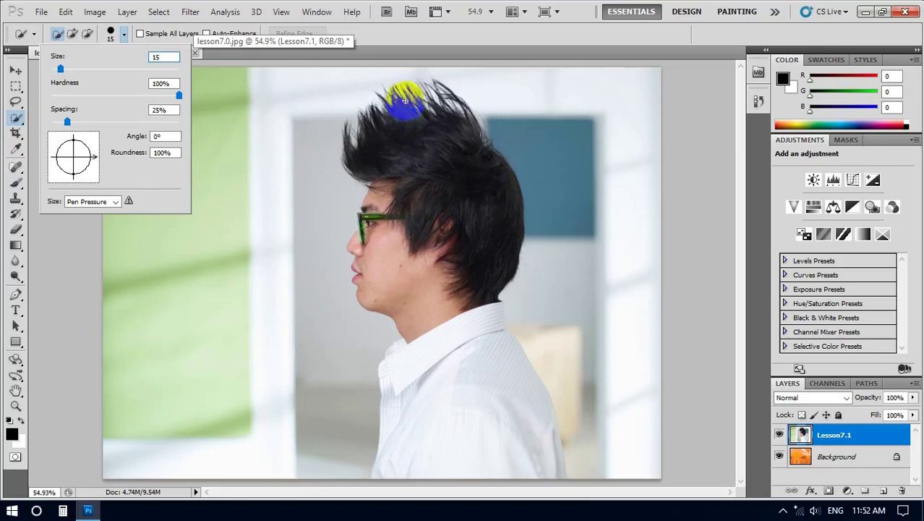
mouse_move(405, 101)
left_mouse_down()
mouse_move(448, 295)
mouse_move(462, 441)
left_mouse_up()
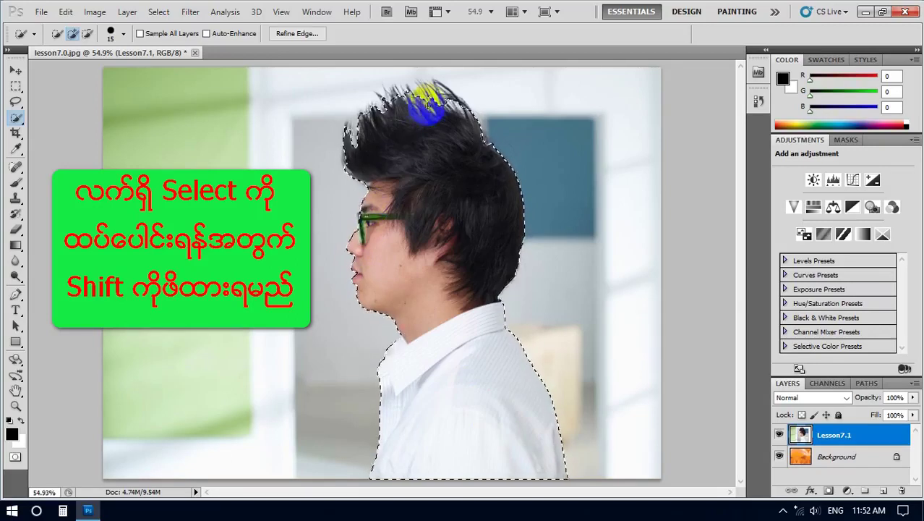
left_click_drag(432, 99, 441, 99)
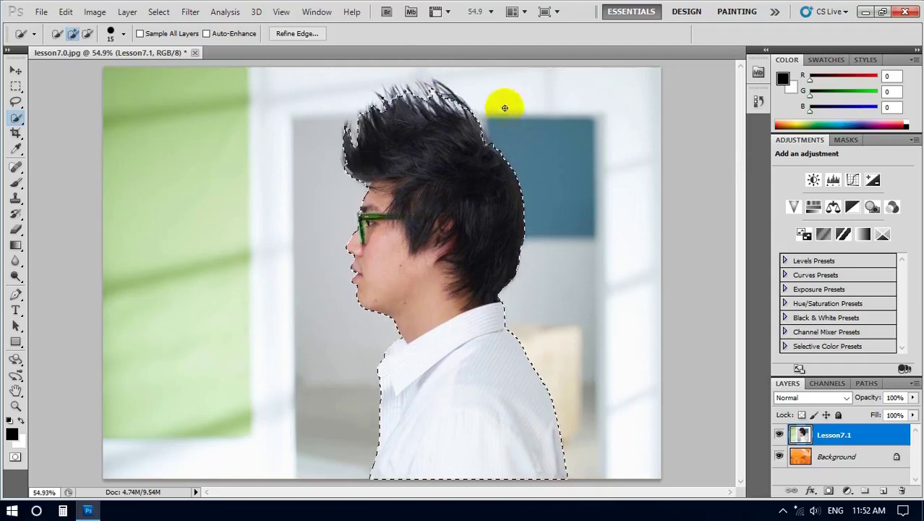
Add a pixel mask to the Lesson7.1 layer from the selection of the man.
left_click(318, 12)
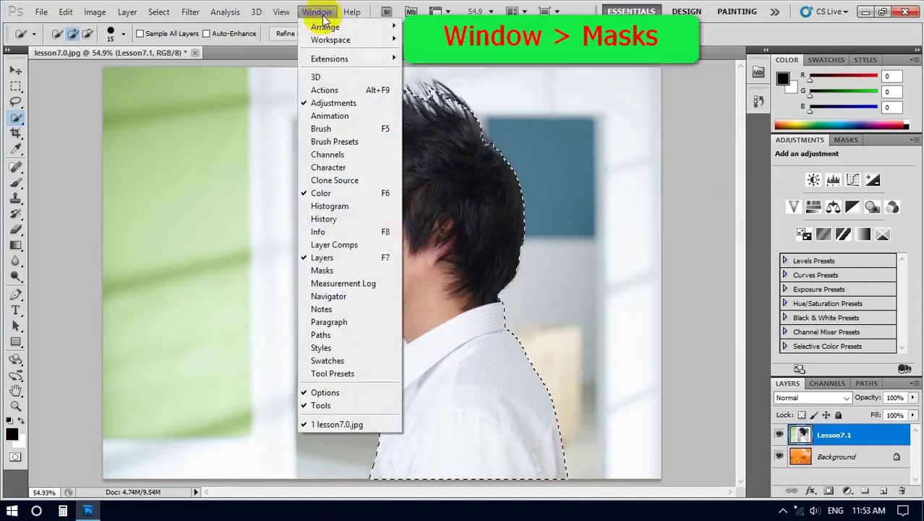
left_click(318, 270)
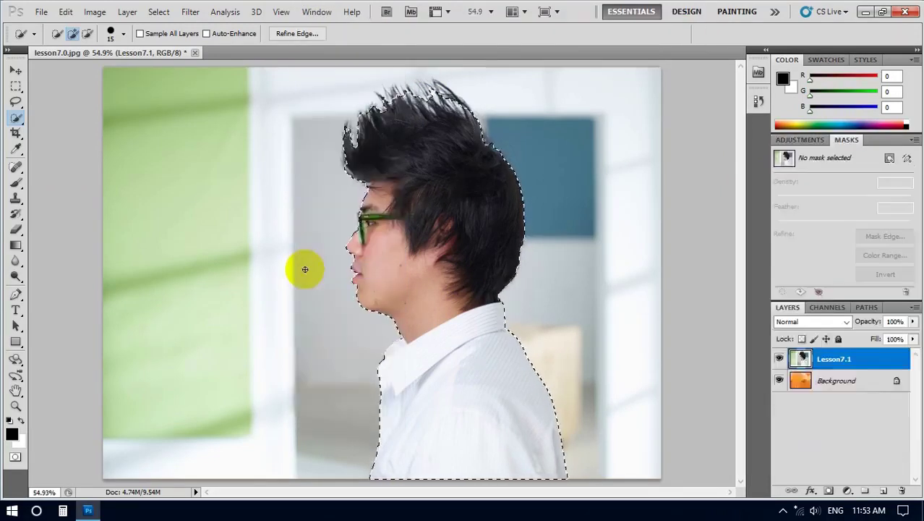
mouse_move(481, 281)
left_mouse_down()
mouse_move(507, 244)
mouse_move(471, 243)
mouse_move(515, 244)
left_mouse_up()
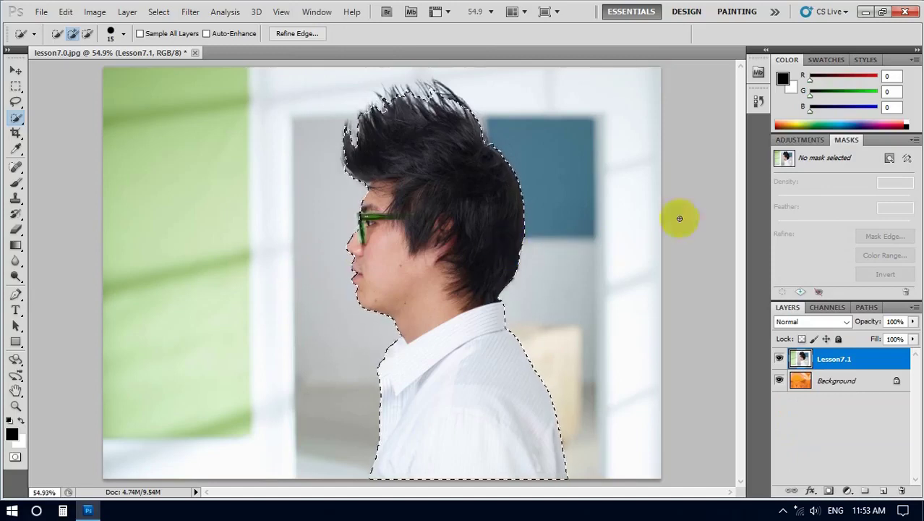
left_click(891, 160)
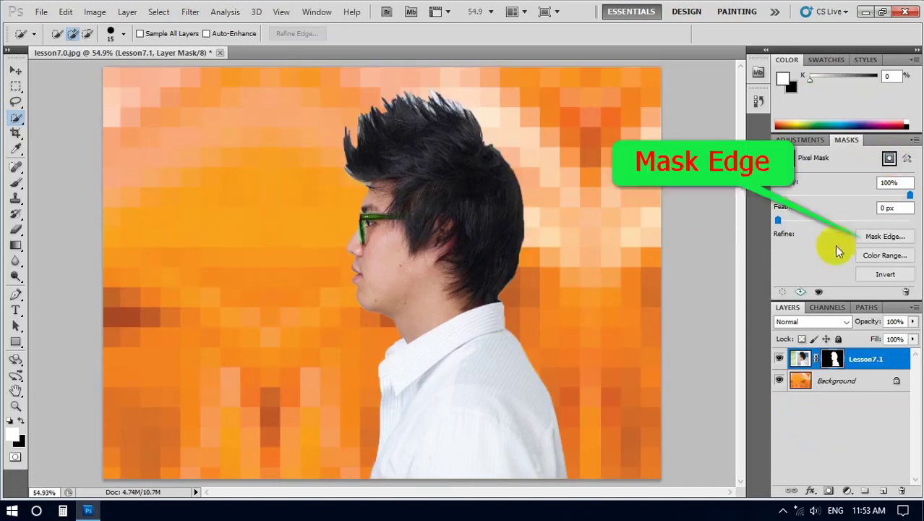
Open Refine Mask for the Lesson7.1 layer mask and preview the man's cutout with the On Black view.
left_click(881, 239)
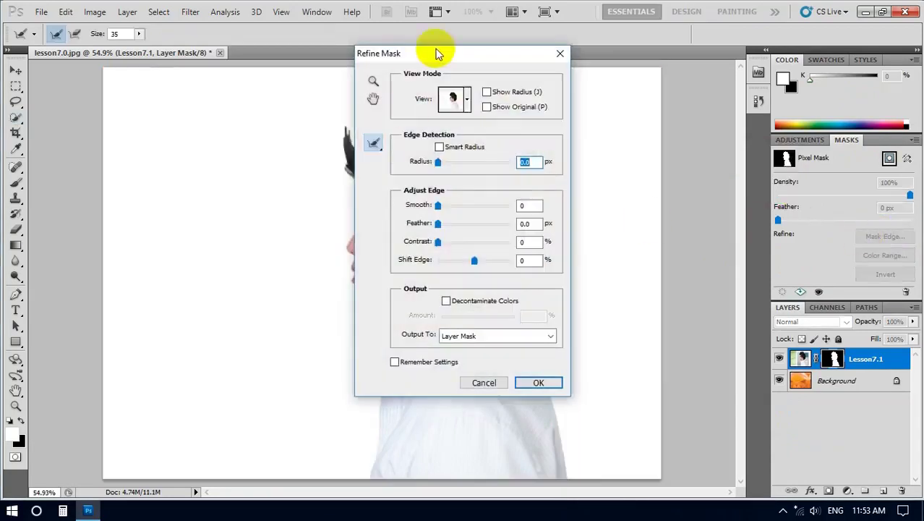
left_click_drag(438, 56, 641, 63)
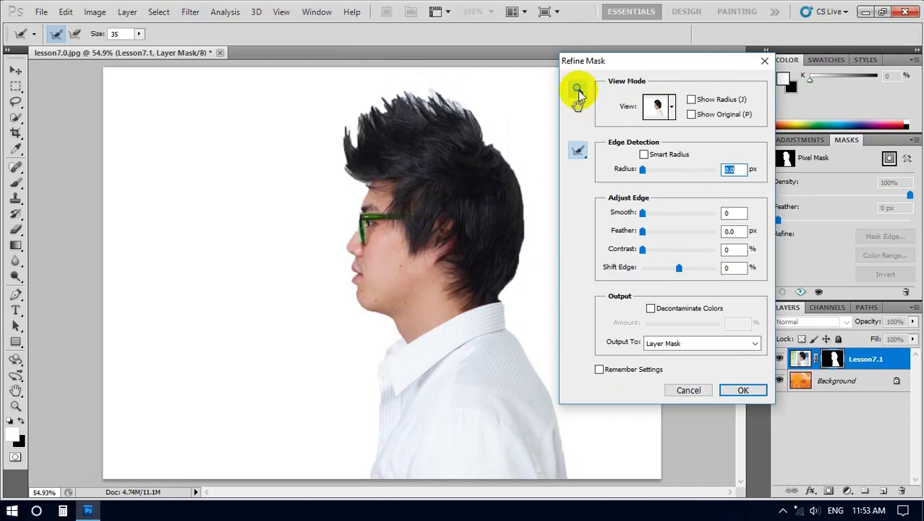
mouse_move(454, 188)
left_mouse_down()
mouse_move(421, 198)
mouse_move(418, 210)
mouse_move(391, 210)
left_mouse_up()
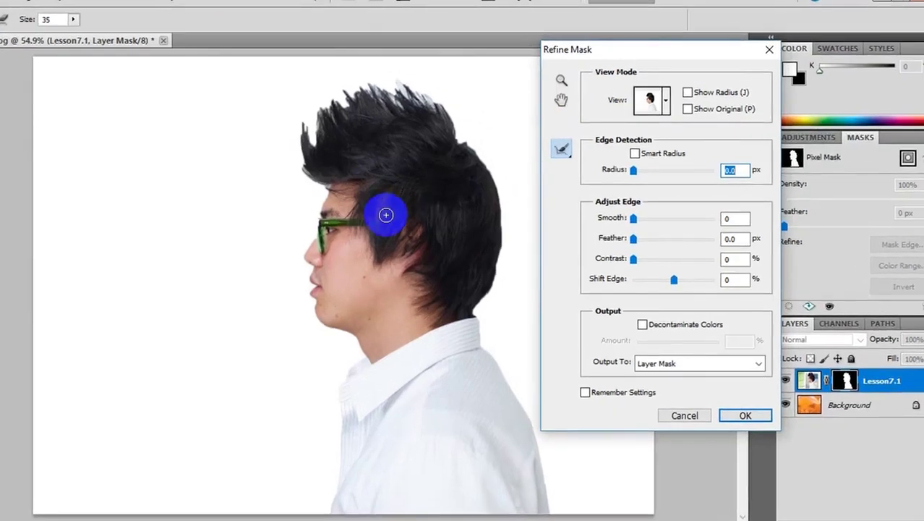
left_click(561, 83)
left_click(404, 247)
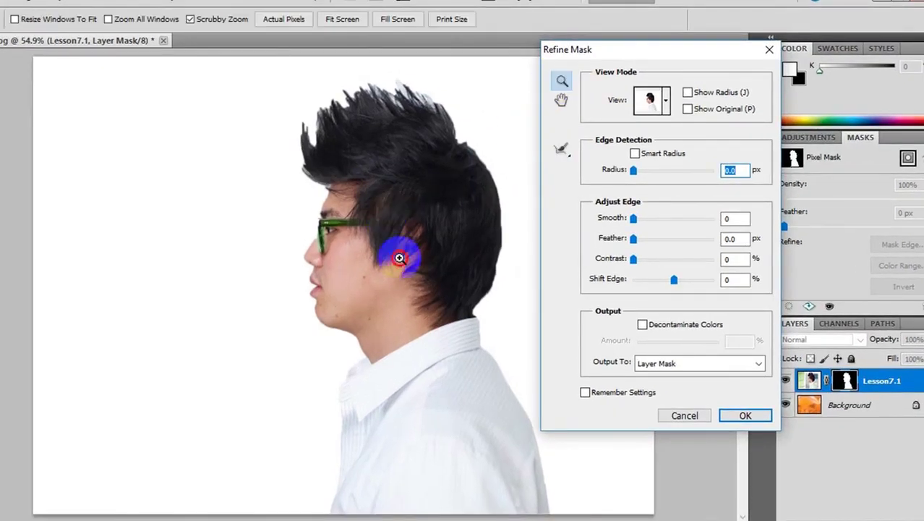
left_click(401, 254)
left_click(399, 257)
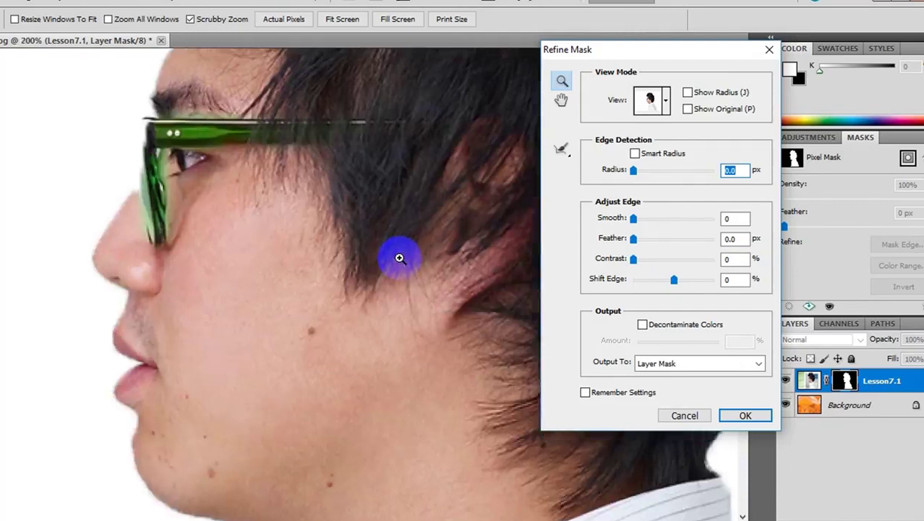
left_click(561, 100)
left_click_drag(348, 176, 303, 295)
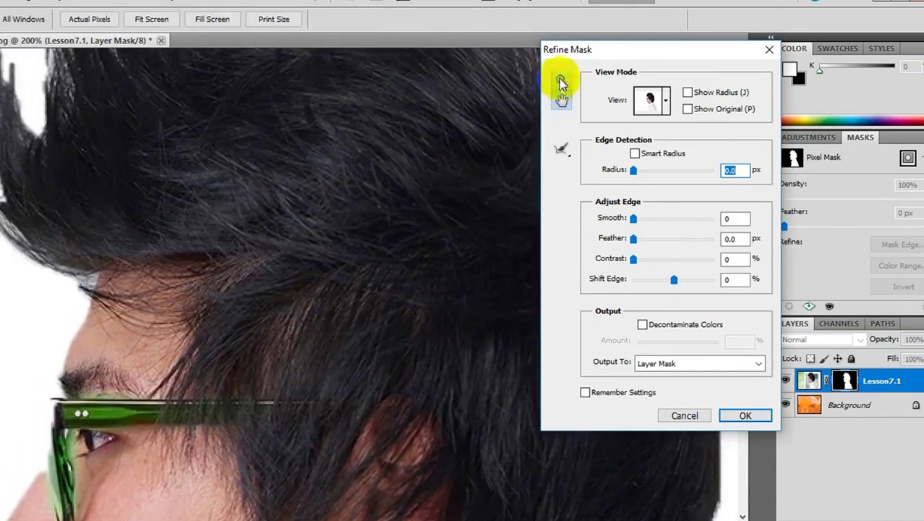
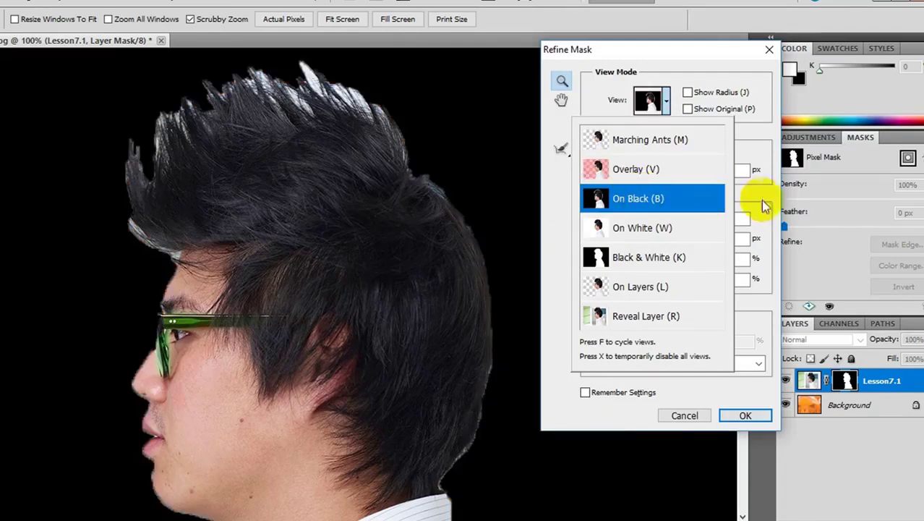
left_click(762, 201)
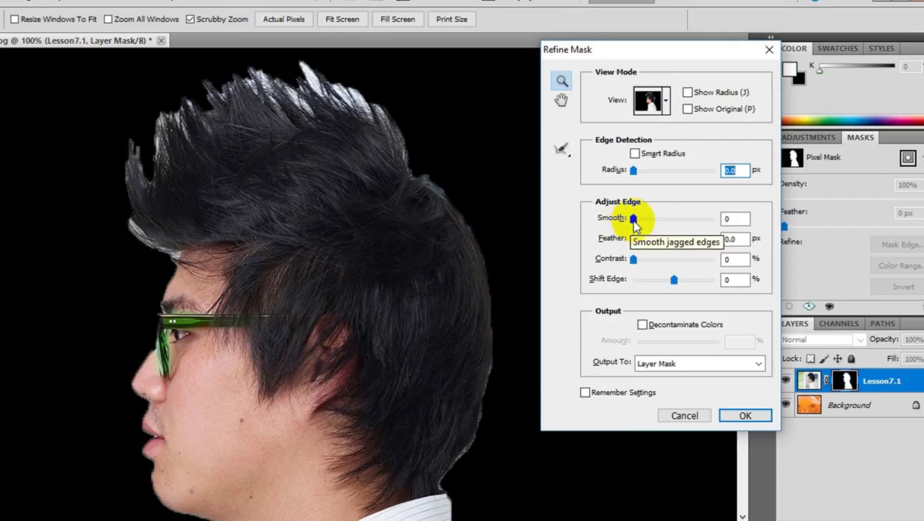
Adjust the mask edge with Smooth 15, Contrast 40% and Shift Edge -8%.
left_click_drag(634, 219, 667, 223)
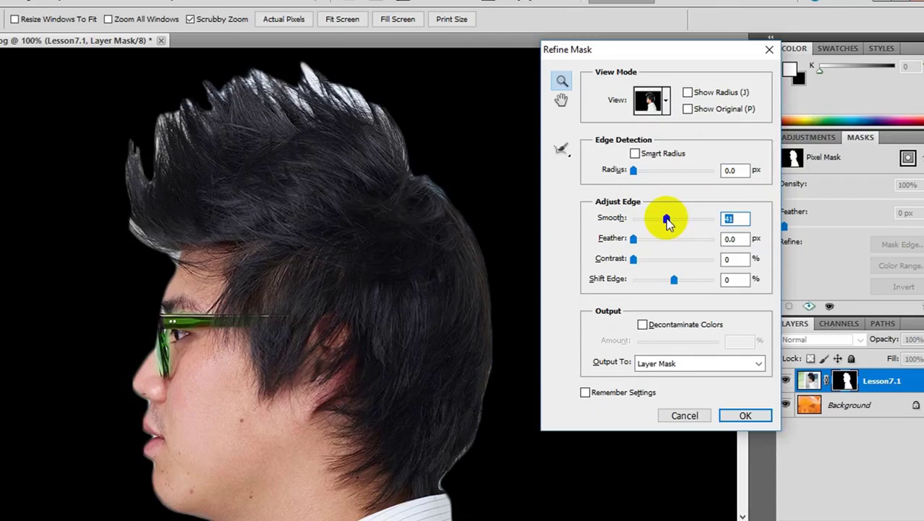
left_click(719, 217)
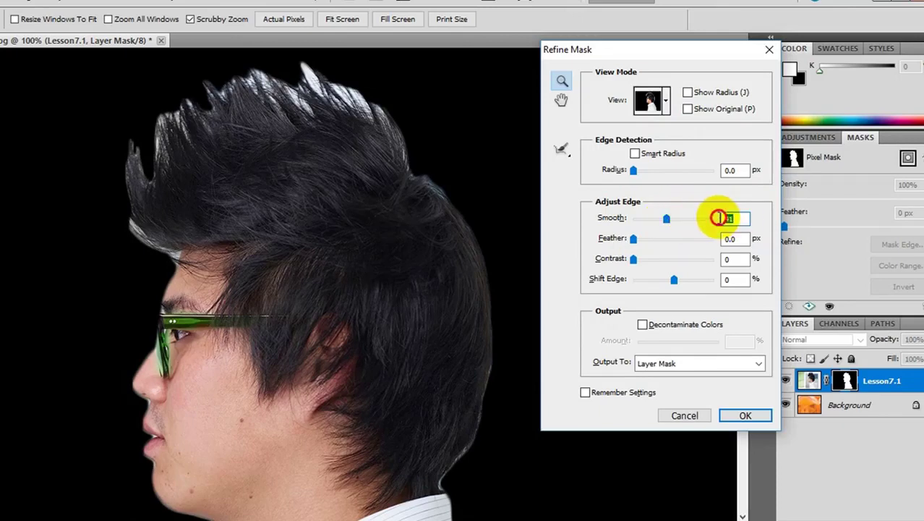
type("15")
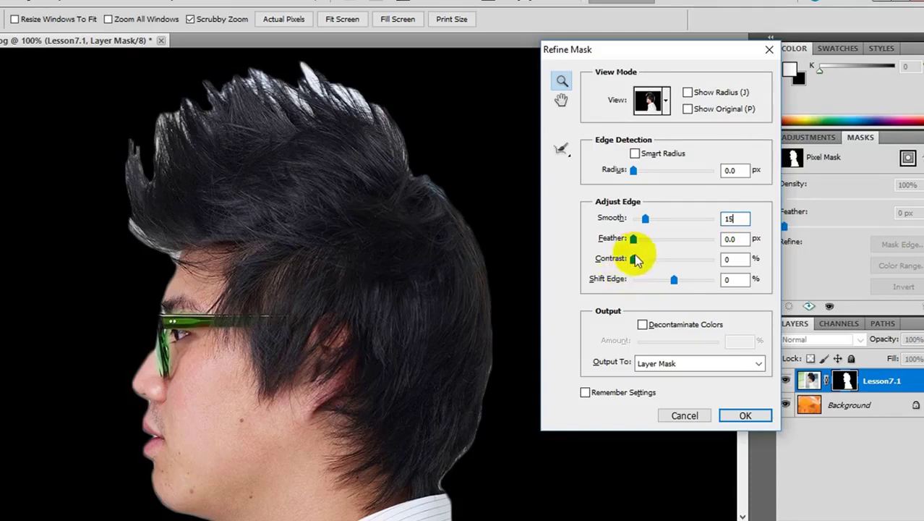
left_click_drag(634, 258, 666, 260)
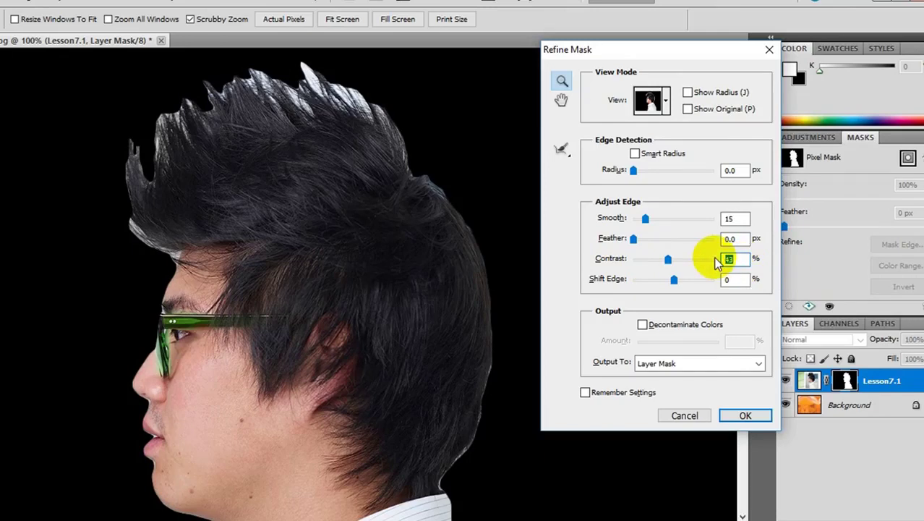
type("40")
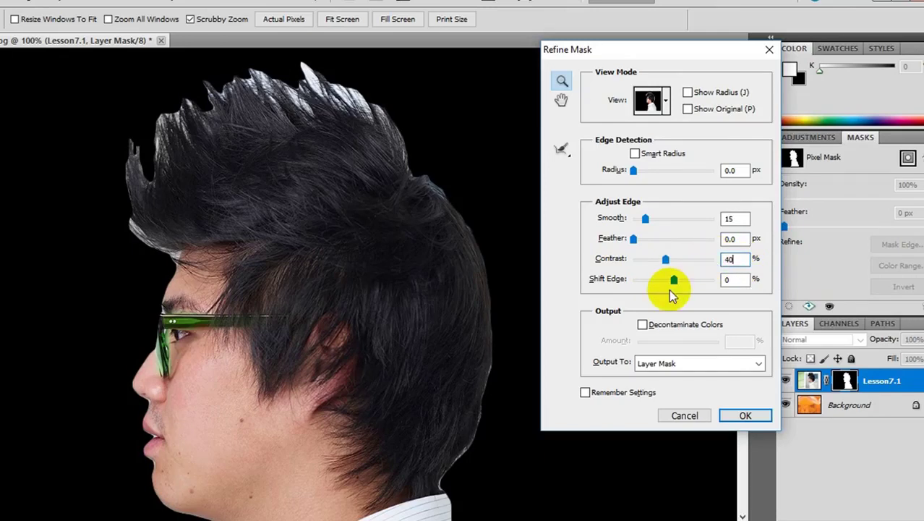
left_click(675, 287)
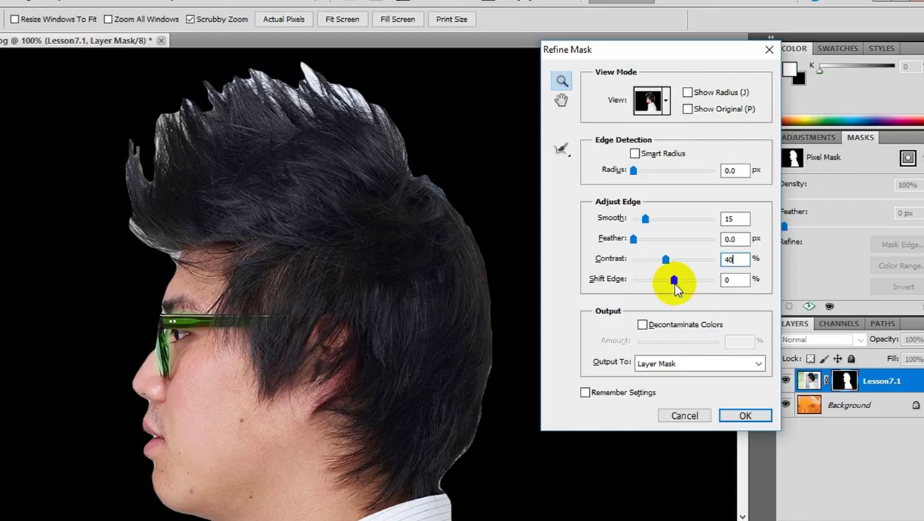
mouse_move(675, 288)
left_mouse_down()
mouse_move(634, 280)
mouse_move(685, 281)
left_mouse_up()
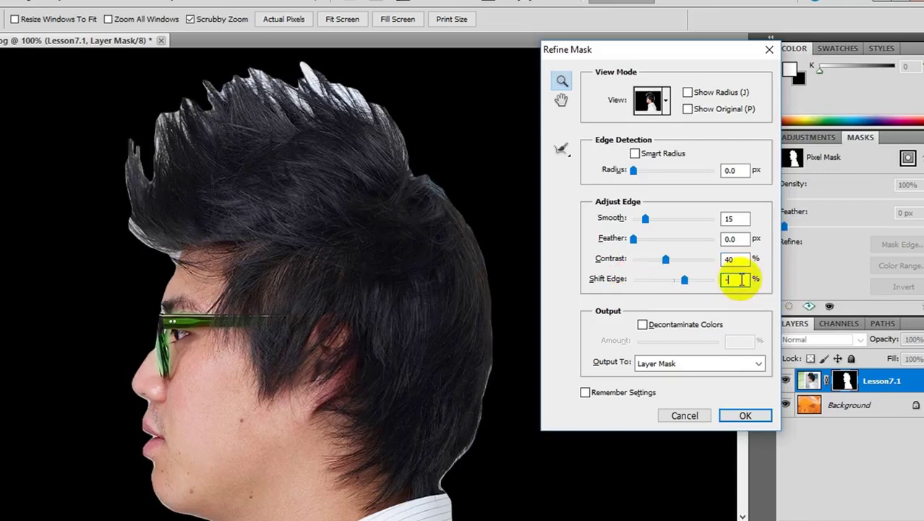
type("8")
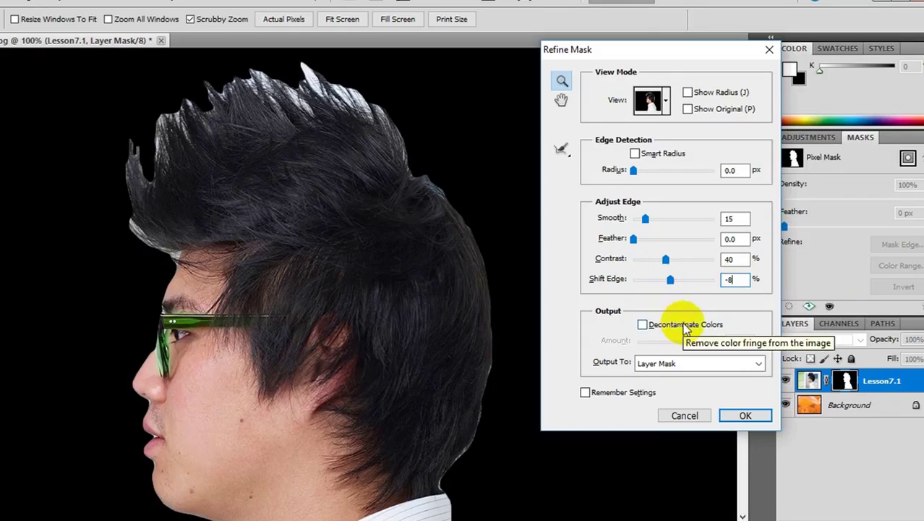
Enable Decontaminate Colors and output the refined mask to New Layer with Layer Mask.
left_click(643, 325)
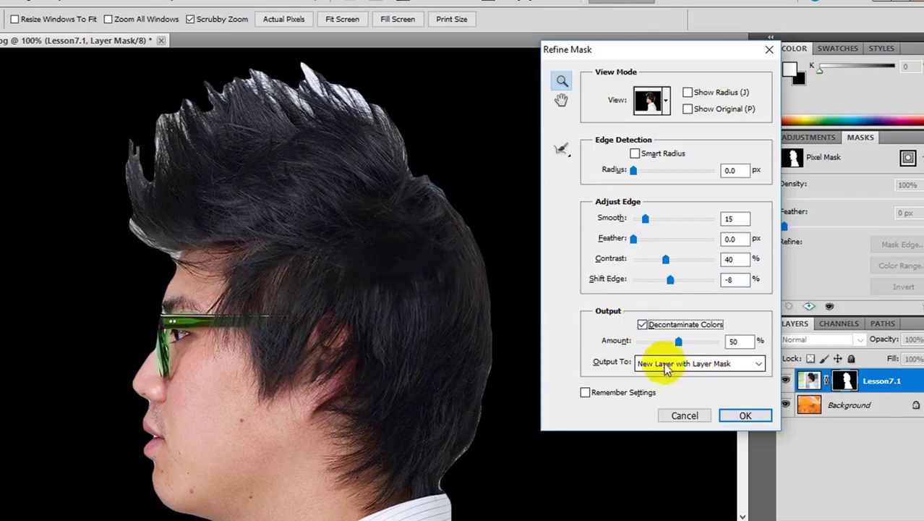
left_click(701, 368)
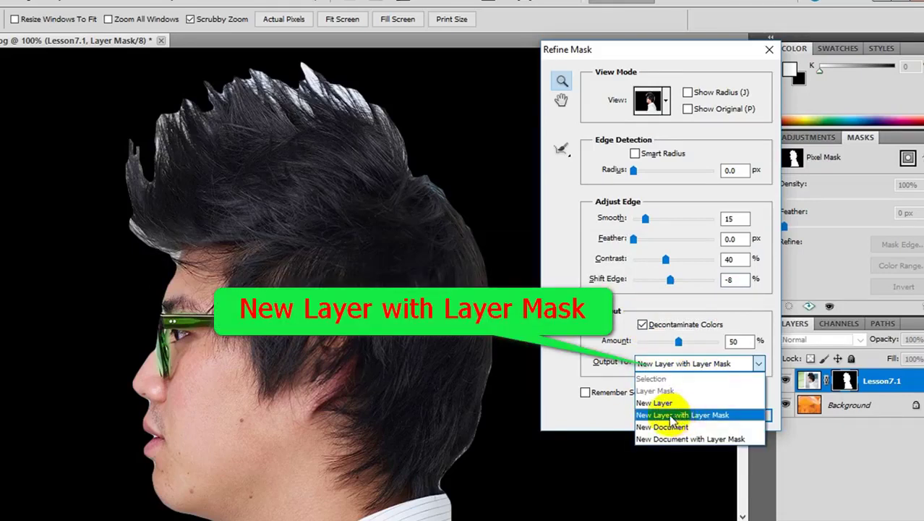
left_click(706, 418)
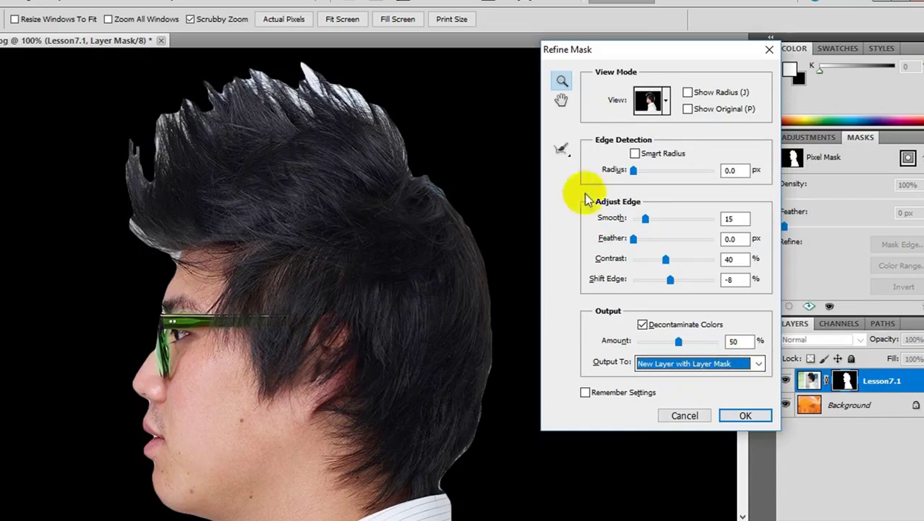
Paint along the hair's outer edge using the Refine Radius tool at size 300, and apply the mask refinement.
left_click(564, 151)
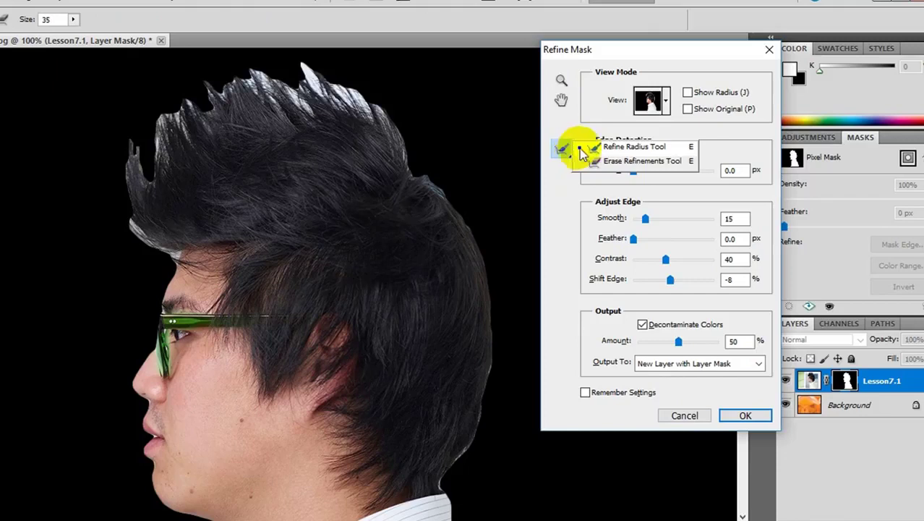
left_click(635, 149)
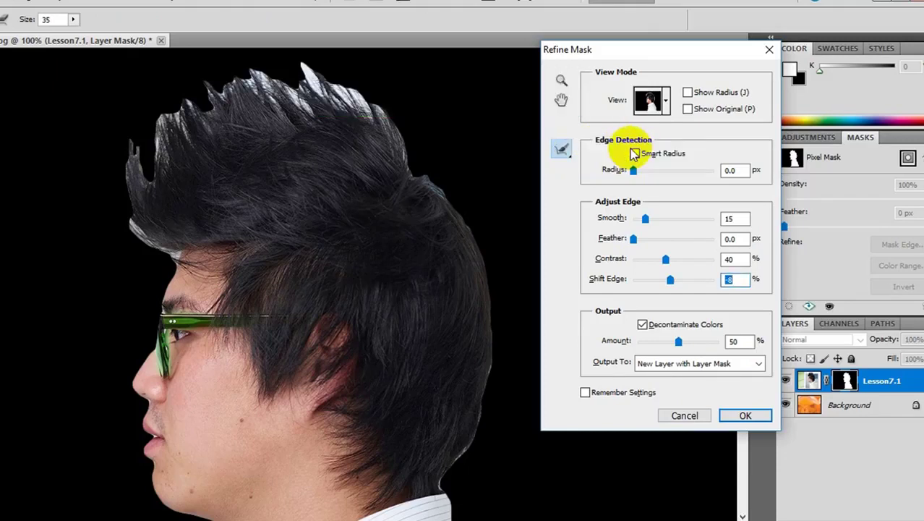
left_click(561, 152)
mouse_move(413, 151)
left_mouse_down()
mouse_move(232, 118)
mouse_move(154, 116)
mouse_move(108, 148)
left_mouse_up()
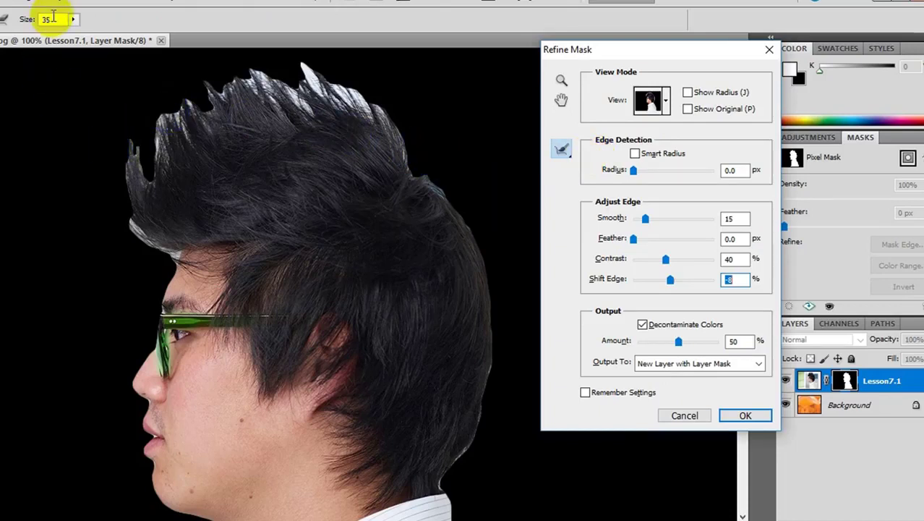
left_click_drag(53, 16, 36, 18)
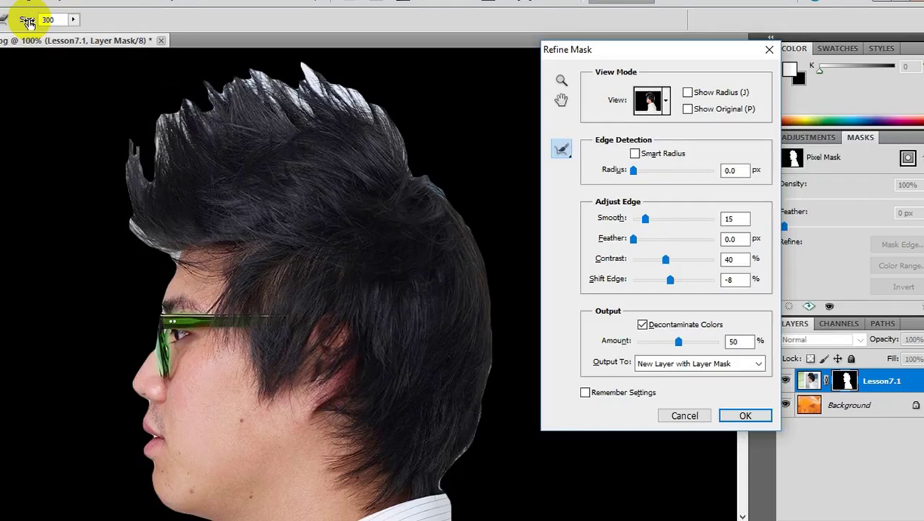
mouse_move(161, 168)
left_mouse_down()
mouse_move(117, 161)
mouse_move(314, 128)
mouse_move(70, 157)
mouse_move(254, 133)
mouse_move(295, 136)
mouse_move(420, 205)
mouse_move(295, 180)
mouse_move(116, 168)
mouse_move(283, 148)
mouse_move(378, 160)
mouse_move(423, 196)
mouse_move(380, 215)
mouse_move(118, 164)
mouse_move(331, 170)
mouse_move(407, 185)
mouse_move(182, 150)
mouse_move(295, 167)
mouse_move(396, 163)
mouse_move(406, 378)
mouse_move(373, 312)
mouse_move(368, 384)
mouse_move(506, 175)
mouse_move(521, 167)
left_mouse_up()
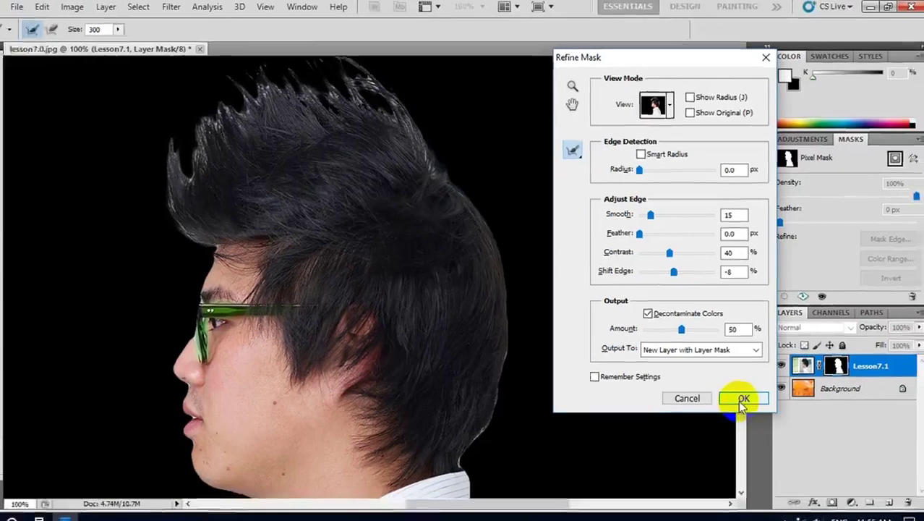
left_click(745, 415)
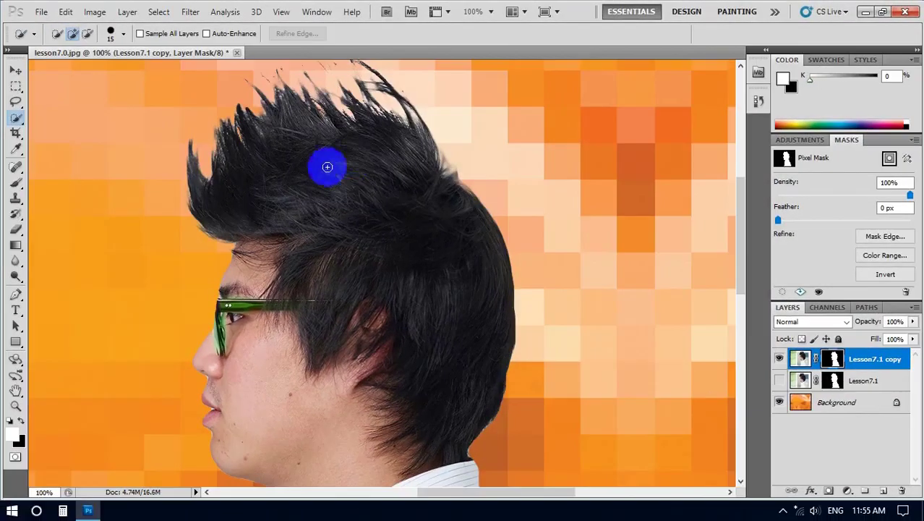
Compare the hair edge of the refined cutout with the original Lesson7.1 layer shown and hidden.
left_click(16, 390)
left_click_drag(309, 192, 365, 160)
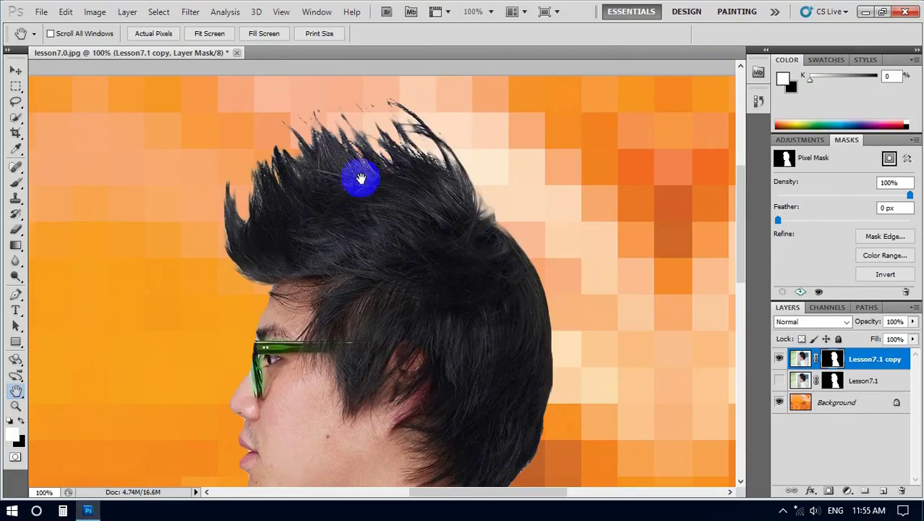
left_click(836, 360)
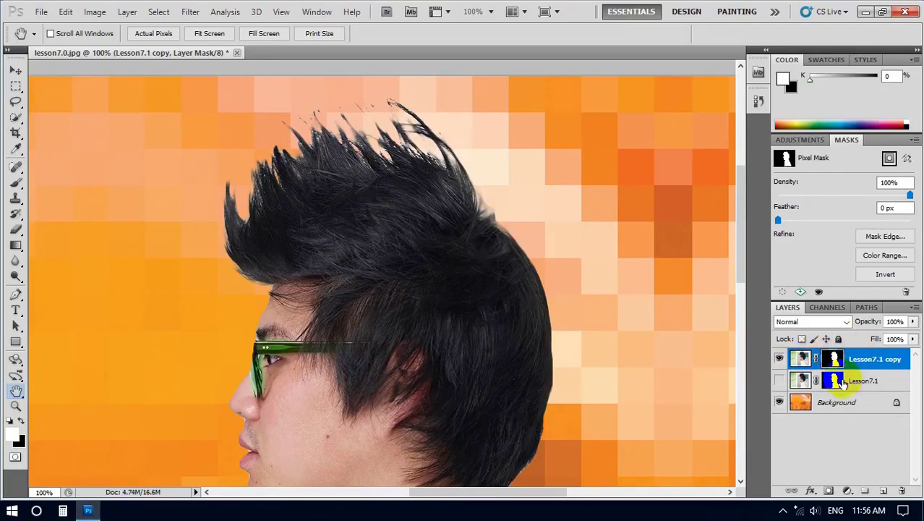
left_click(780, 381)
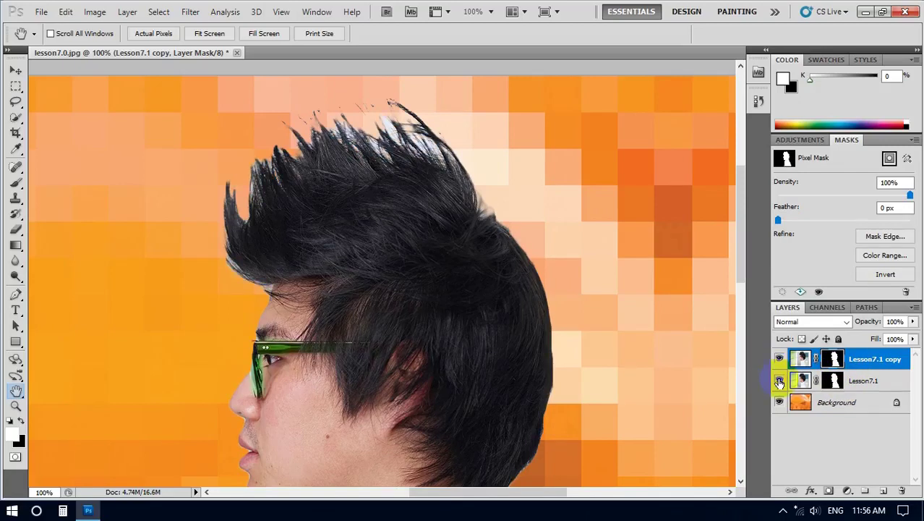
left_click(780, 381)
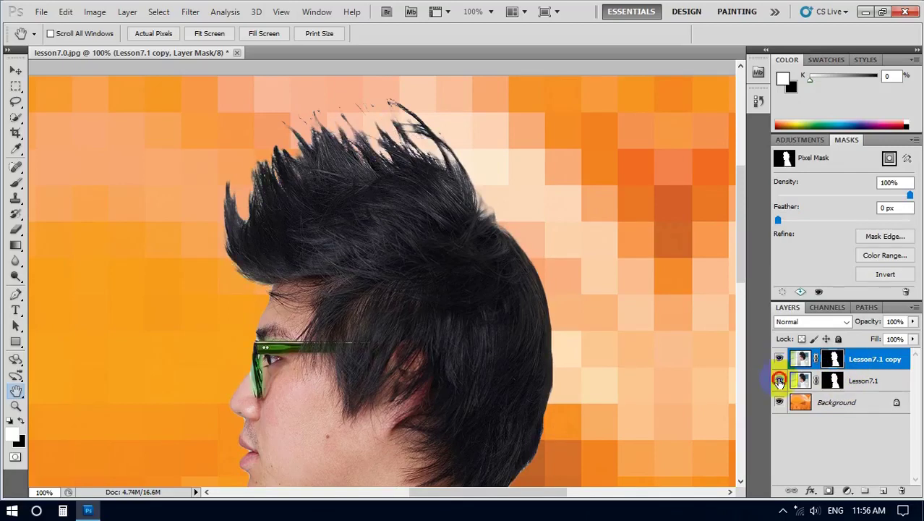
left_click(780, 381)
left_click(835, 383)
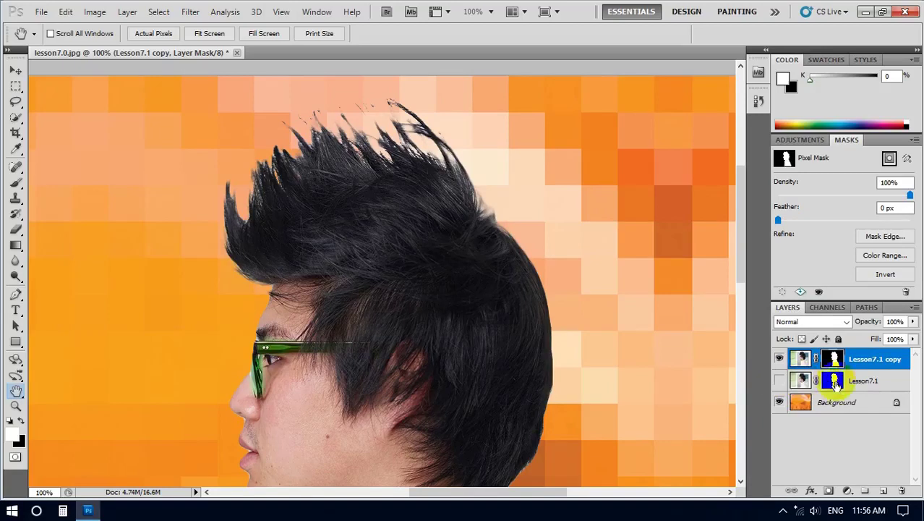
Open Refine Mask for the Lesson7.1 copy layer mask and preview the cutout with the On White view.
left_click(861, 362)
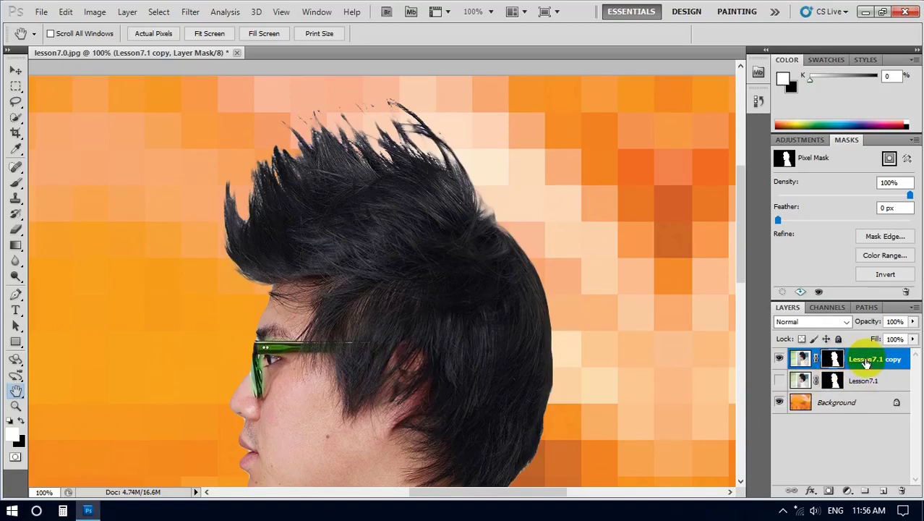
left_click(884, 366)
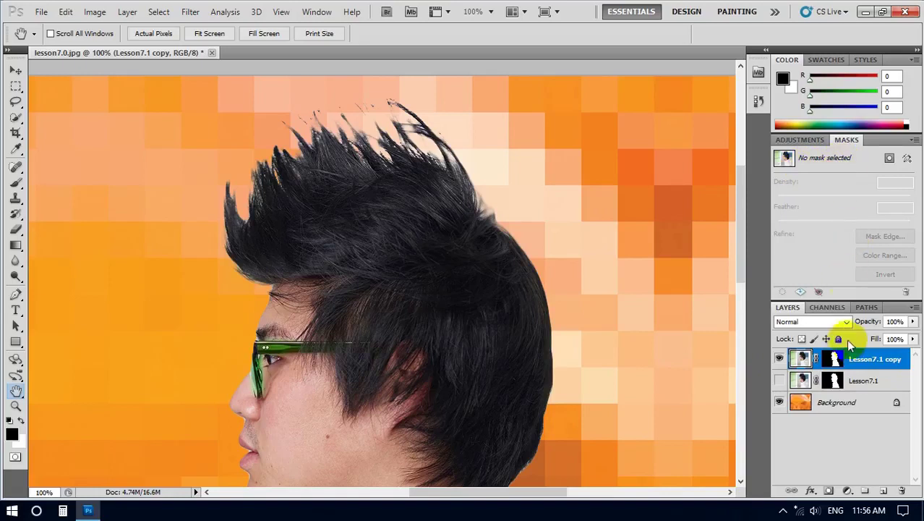
left_click(834, 360)
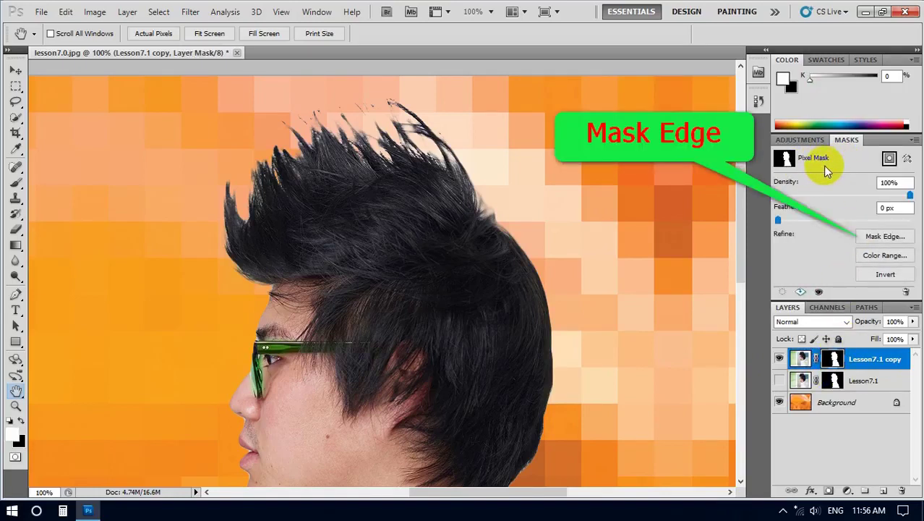
left_click(883, 238)
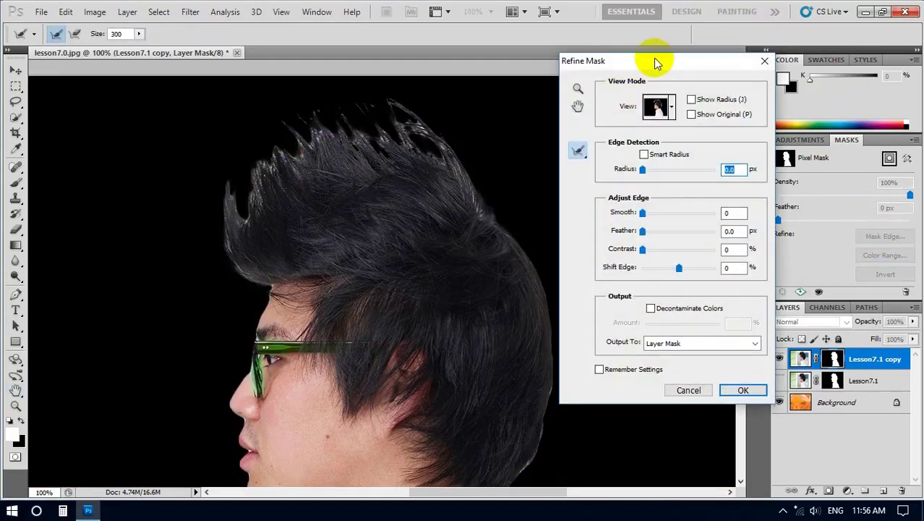
left_click_drag(655, 61, 668, 40)
left_click(685, 88)
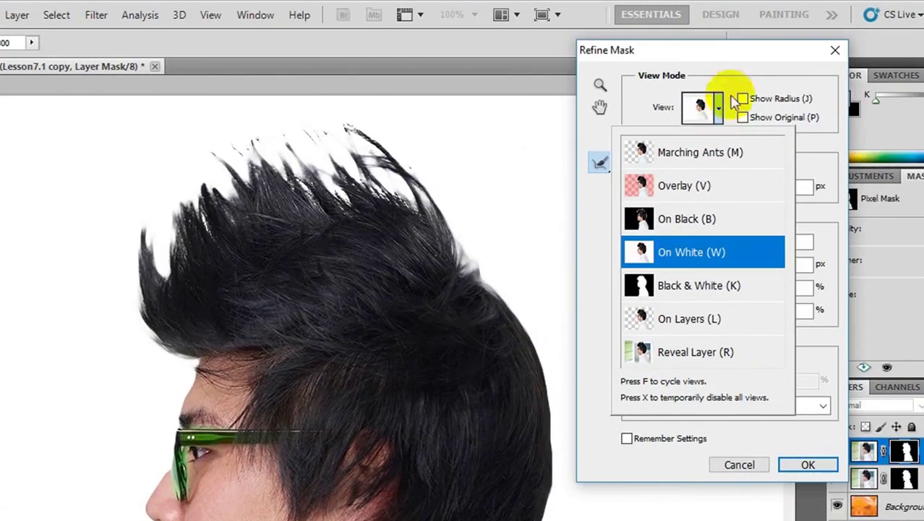
Paint over the spiky hair edge from the forehead to the back of the head with the Refine Radius tool at size 300.
left_click(598, 165)
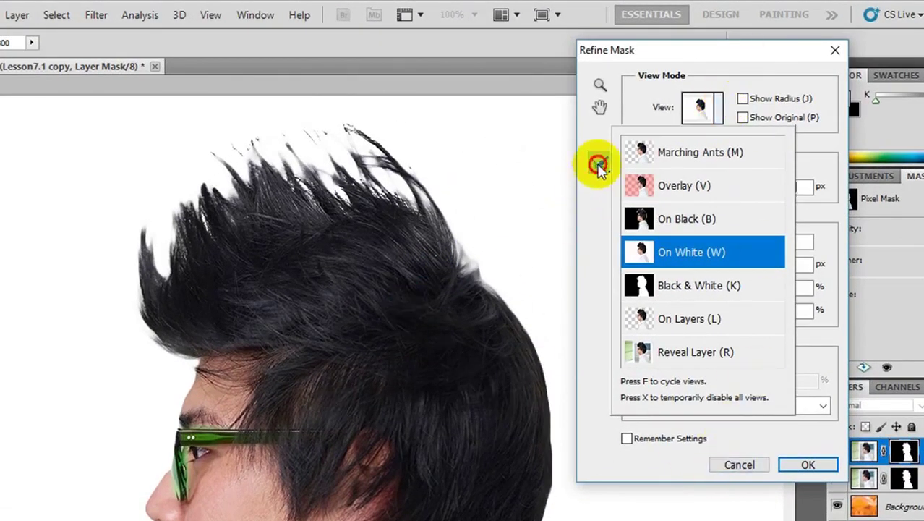
left_click(70, 247)
mouse_move(70, 247)
left_mouse_down()
mouse_move(130, 206)
mouse_move(217, 178)
mouse_move(310, 166)
mouse_move(439, 206)
mouse_move(458, 244)
mouse_move(322, 210)
mouse_move(173, 213)
left_mouse_up()
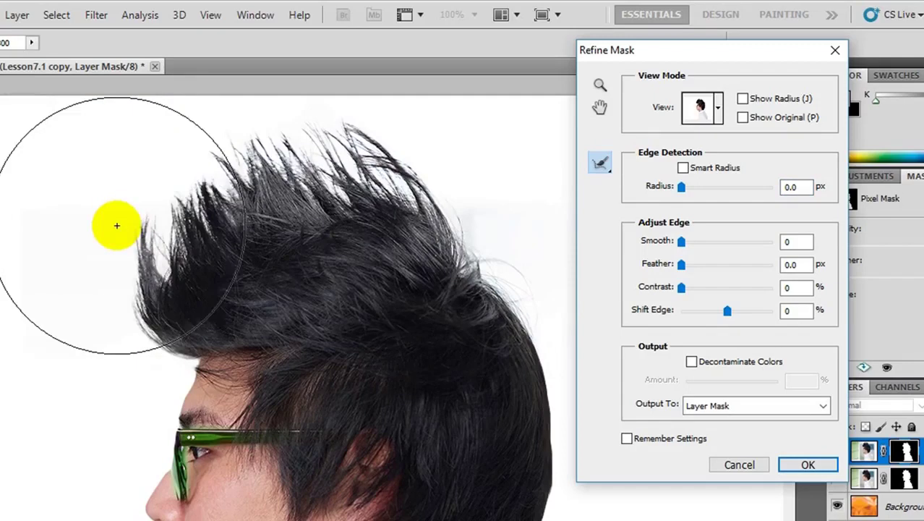
mouse_move(107, 225)
left_mouse_down()
mouse_move(246, 190)
mouse_move(299, 204)
mouse_move(362, 225)
mouse_move(431, 266)
mouse_move(452, 327)
left_mouse_up()
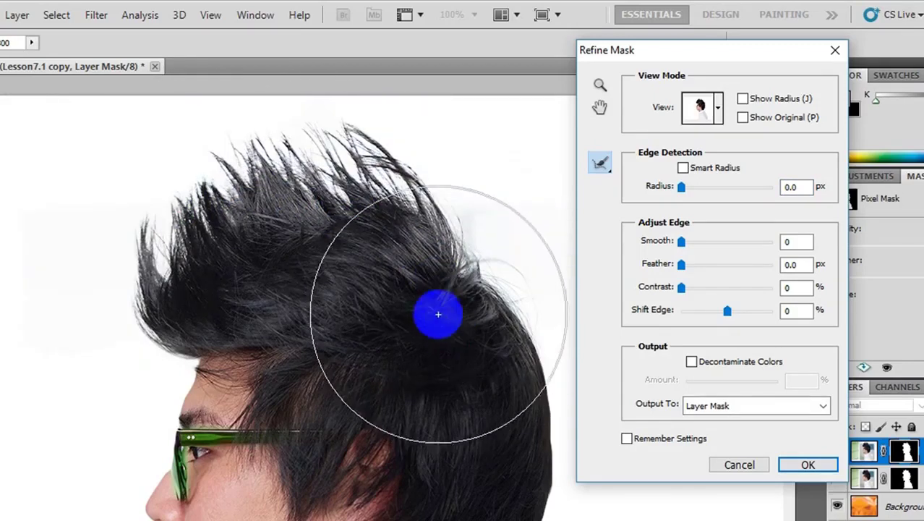
Enable Decontaminate Colors at 93% and apply the refinement with output to New Layer with Layer Mask.
left_click(692, 362)
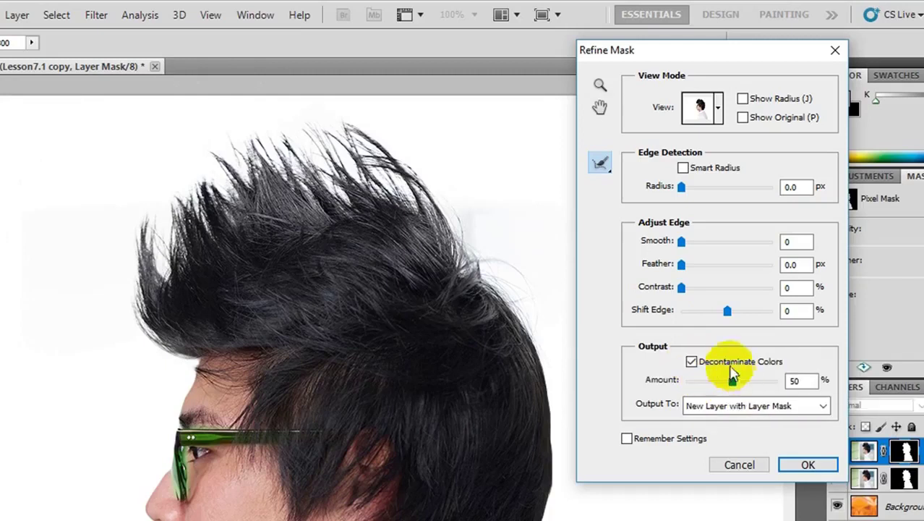
left_click_drag(734, 385, 774, 387)
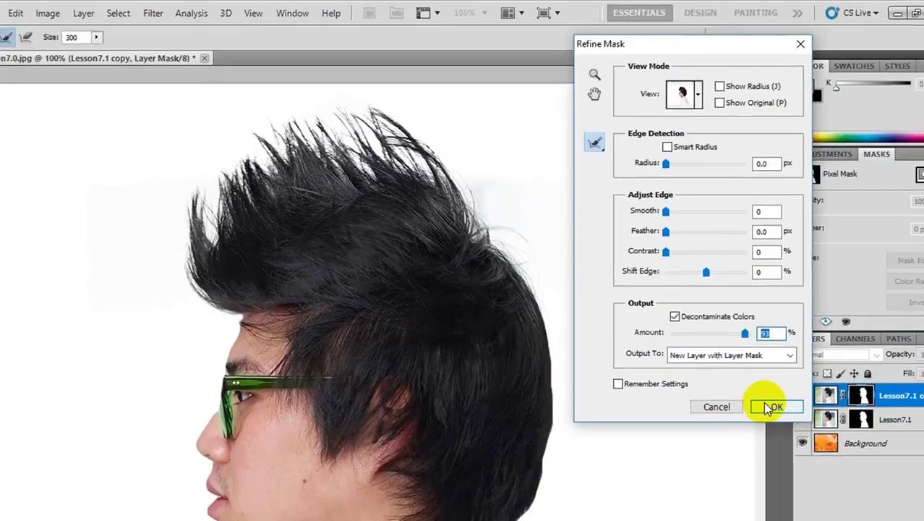
left_click(771, 406)
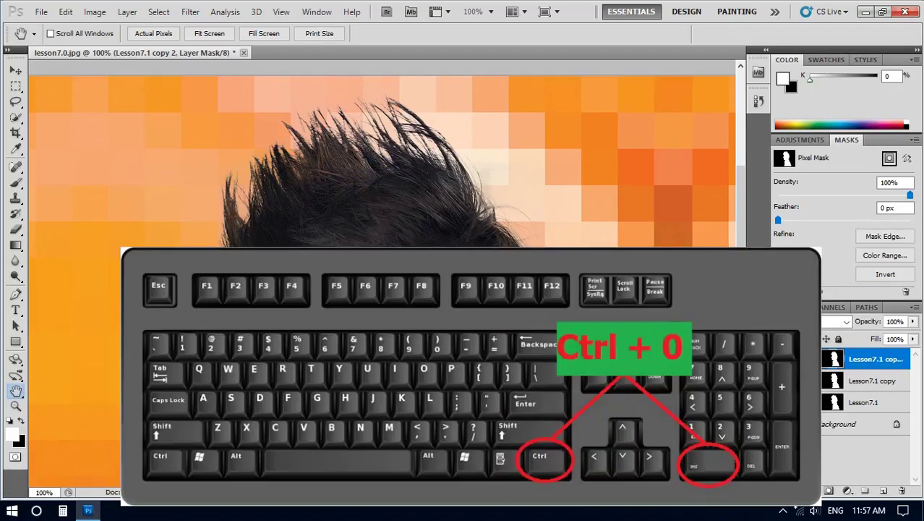
Fit the whole image on screen and compare the new cutout with the Lesson7.1 copy layer shown and hidden.
key("ctrl+0")
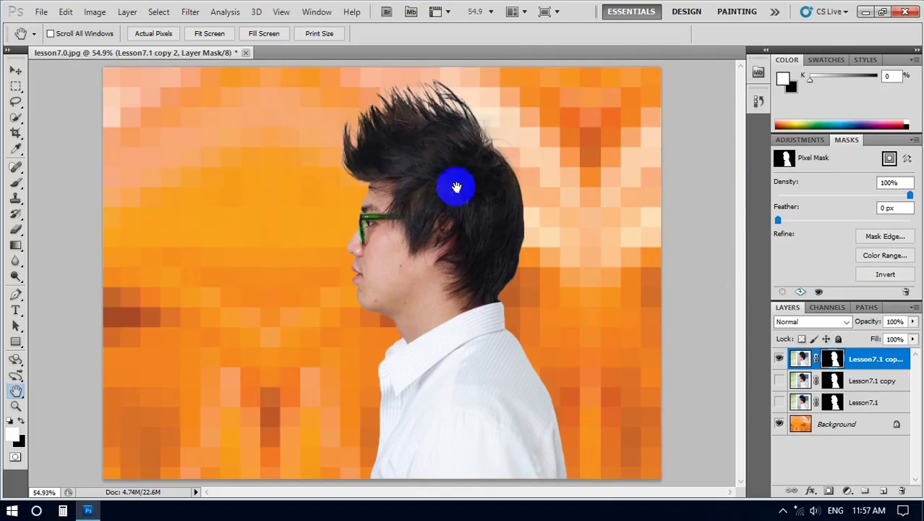
left_click(872, 382)
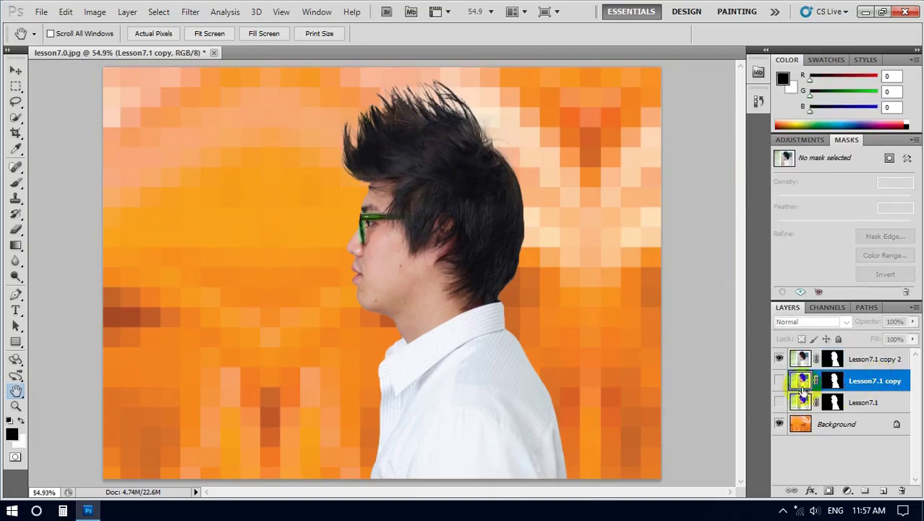
left_click(779, 382)
left_click(780, 381)
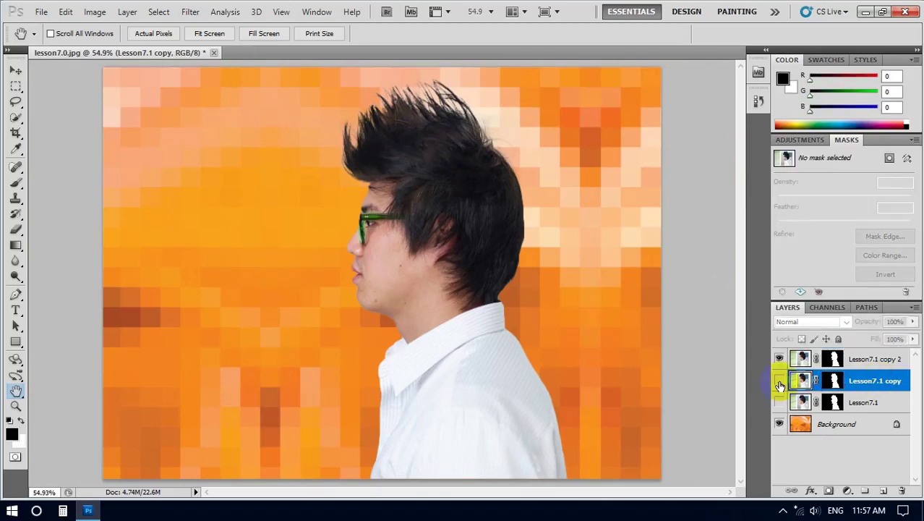
left_click(780, 381)
left_click(779, 381)
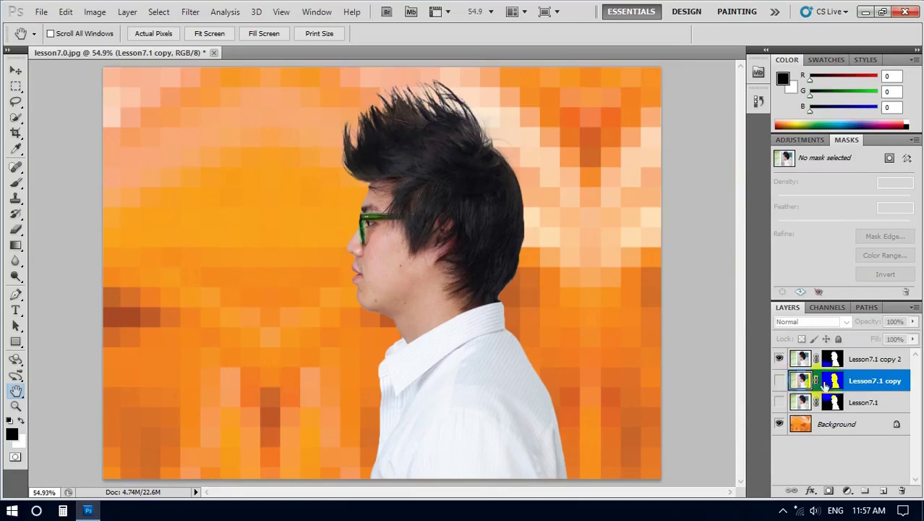
left_click(779, 382)
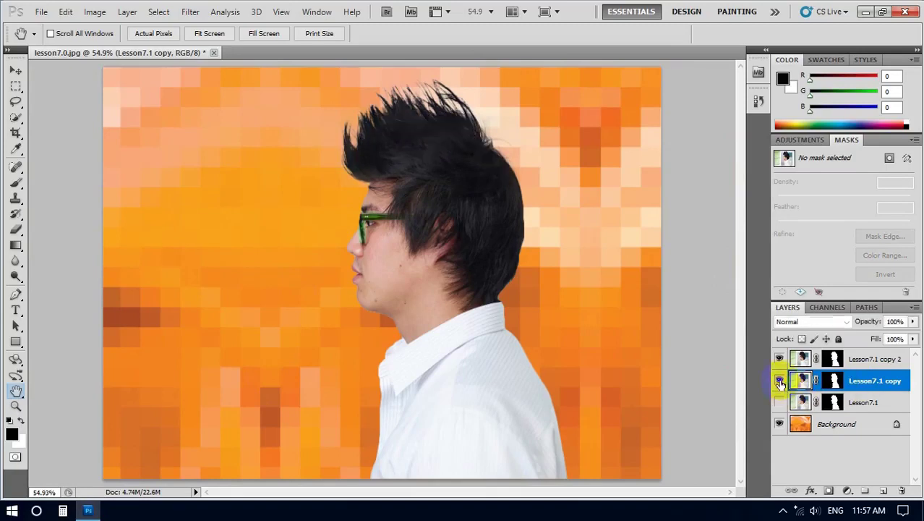
Delete the Lesson7.1 copy and Lesson7.1 layers together, keeping Lesson7.1 copy 2 above the background.
left_click(863, 405, "shift")
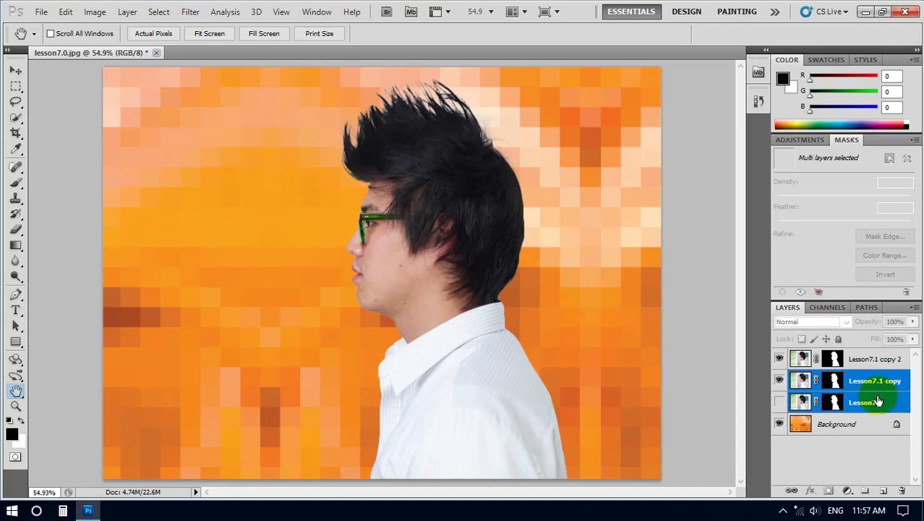
key("Delete")
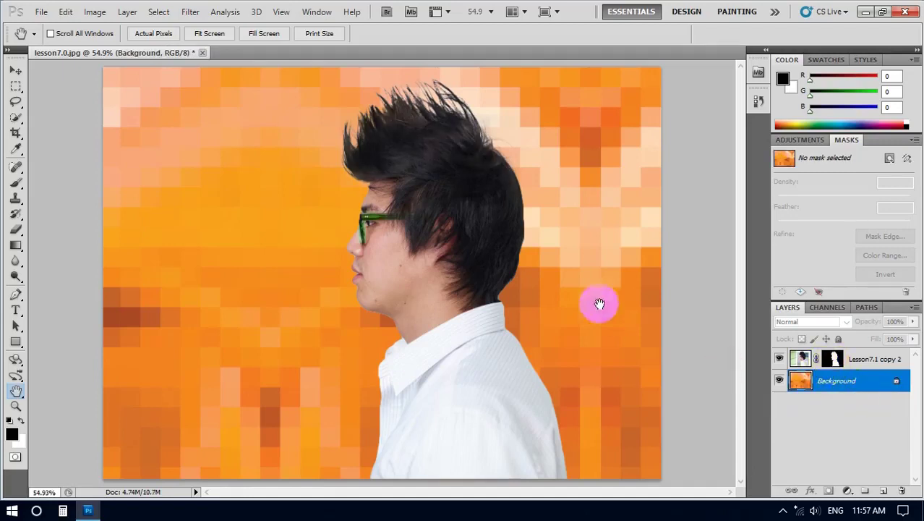
mouse_move(598, 304)
left_mouse_down()
mouse_move(524, 298)
mouse_move(471, 229)
mouse_move(470, 166)
mouse_move(399, 175)
mouse_move(421, 164)
mouse_move(403, 139)
mouse_move(414, 125)
mouse_move(437, 131)
mouse_move(458, 190)
mouse_move(410, 161)
mouse_move(416, 146)
mouse_move(458, 136)
mouse_move(488, 174)
mouse_move(493, 206)
left_mouse_up()
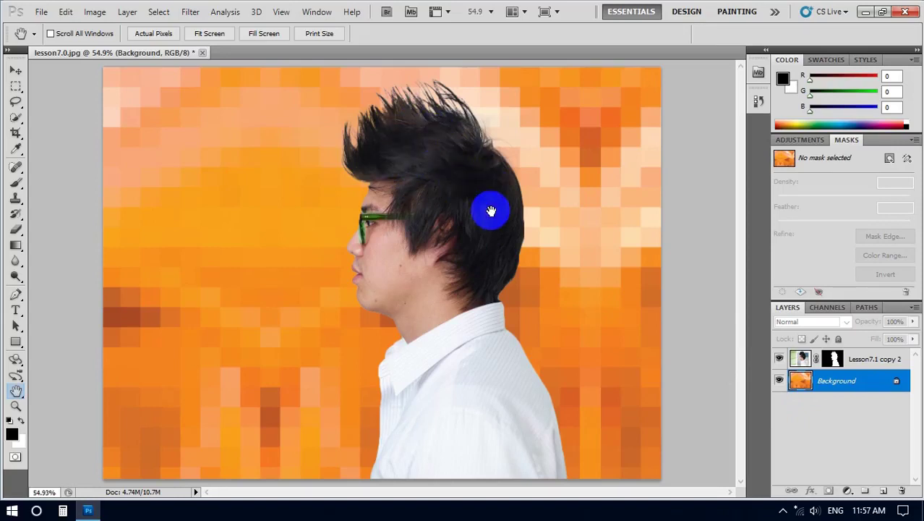
left_click_drag(490, 211, 528, 244)
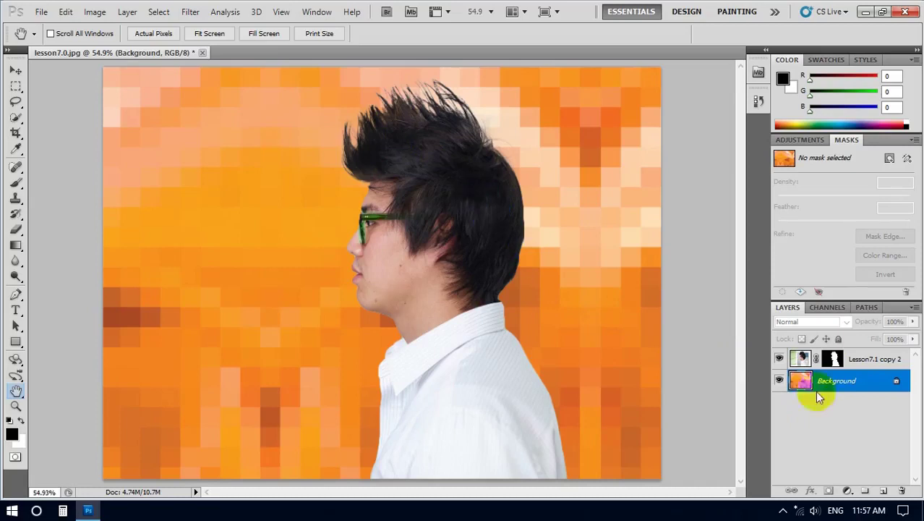
Convert the image to CMYK Color mode without flattening its layers.
left_click(833, 360)
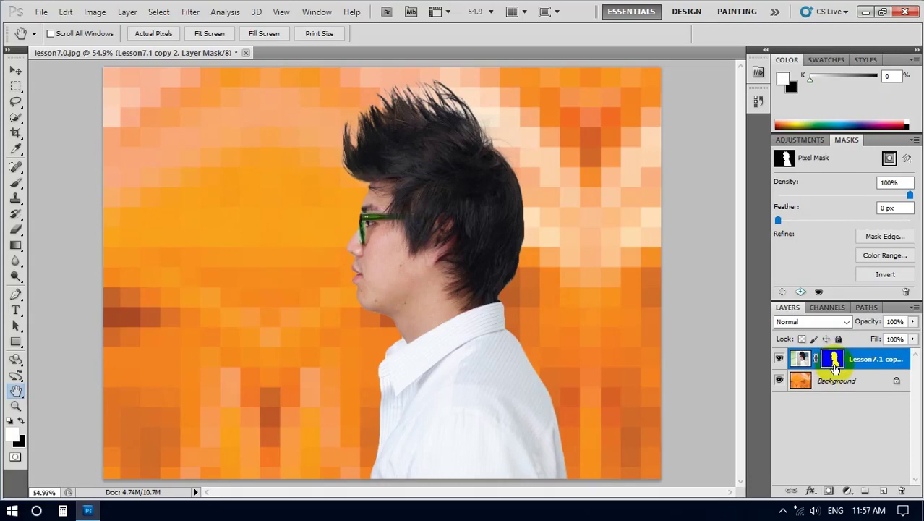
left_click(797, 369)
left_click(95, 13)
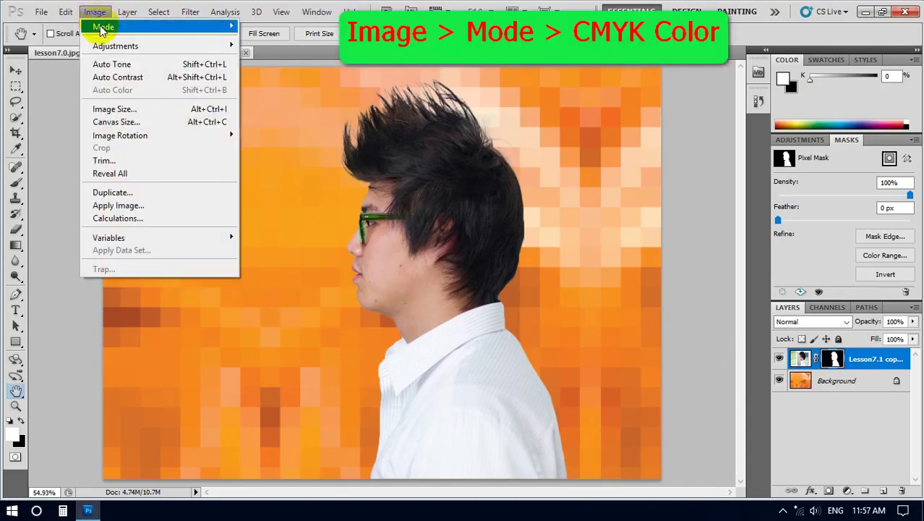
mouse_move(102, 29)
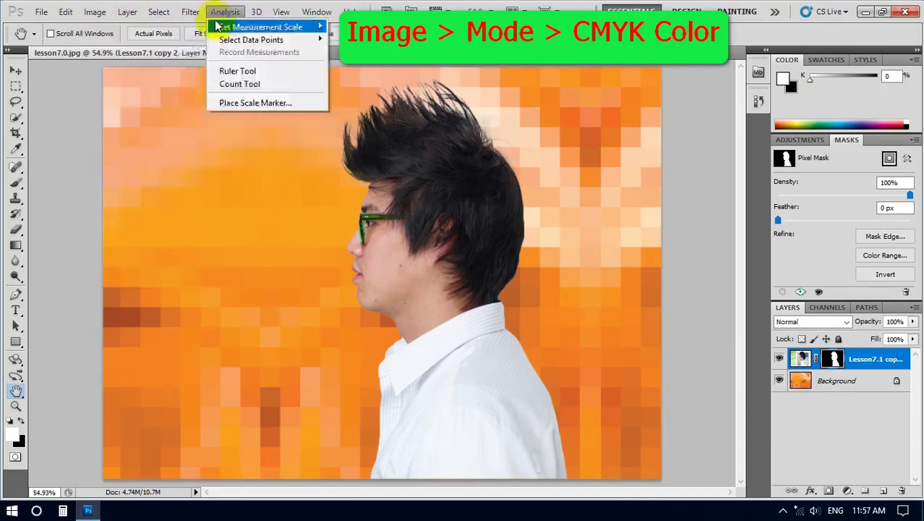
mouse_move(217, 29)
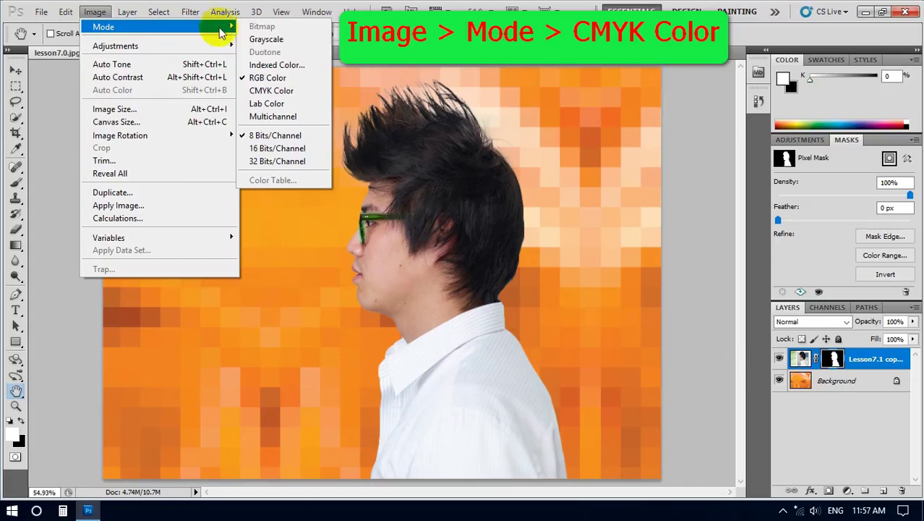
left_click(246, 94)
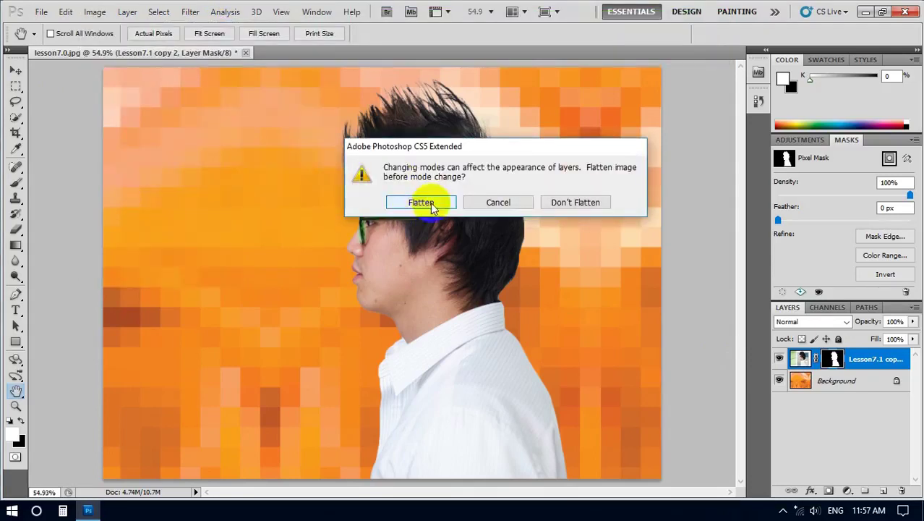
left_click(565, 212)
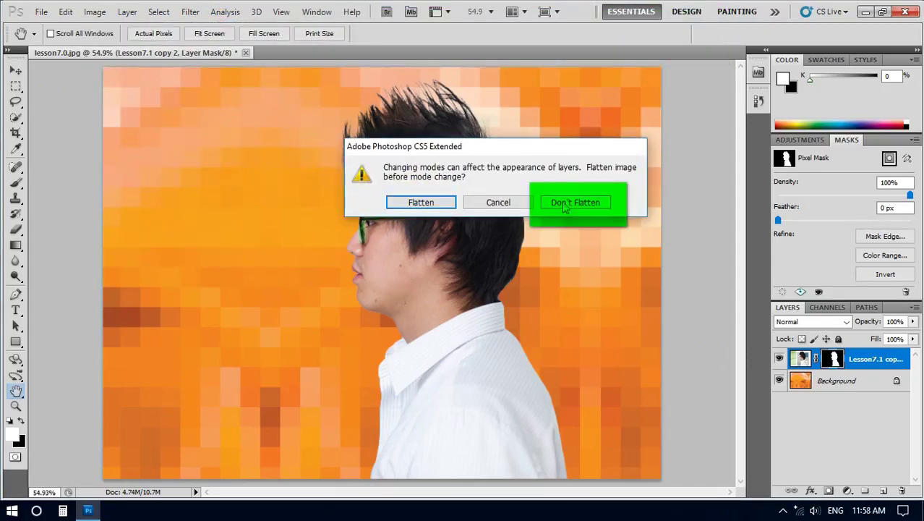
left_click(467, 220)
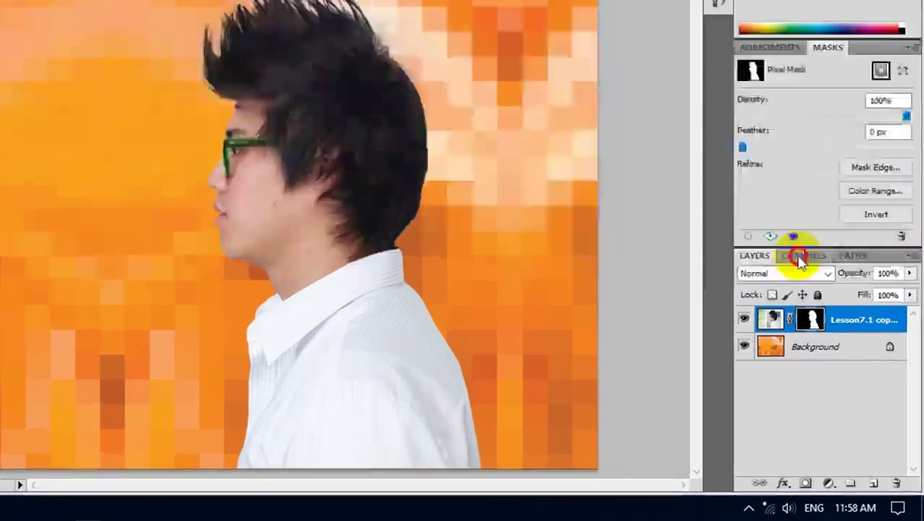
Show the image's channels and hide Cyan, Magenta and Yellow so only the Black channel is displayed.
left_click(826, 308)
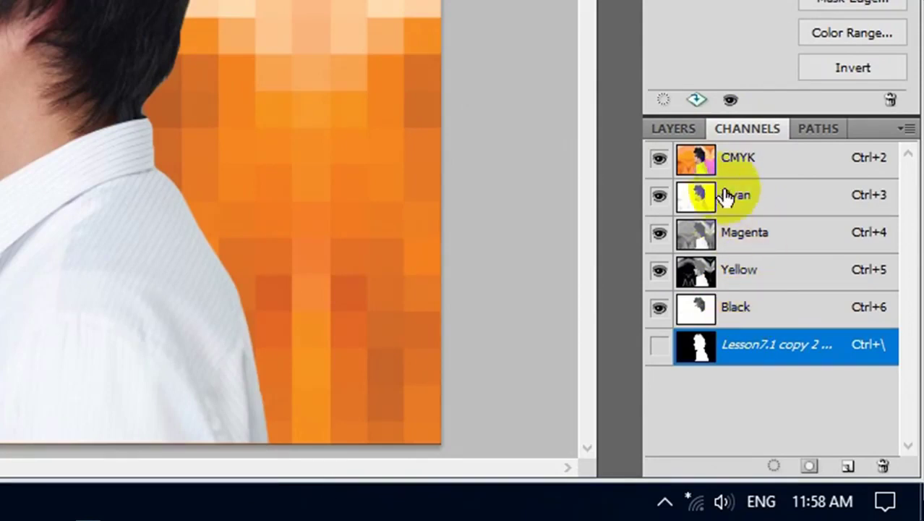
left_click(660, 201)
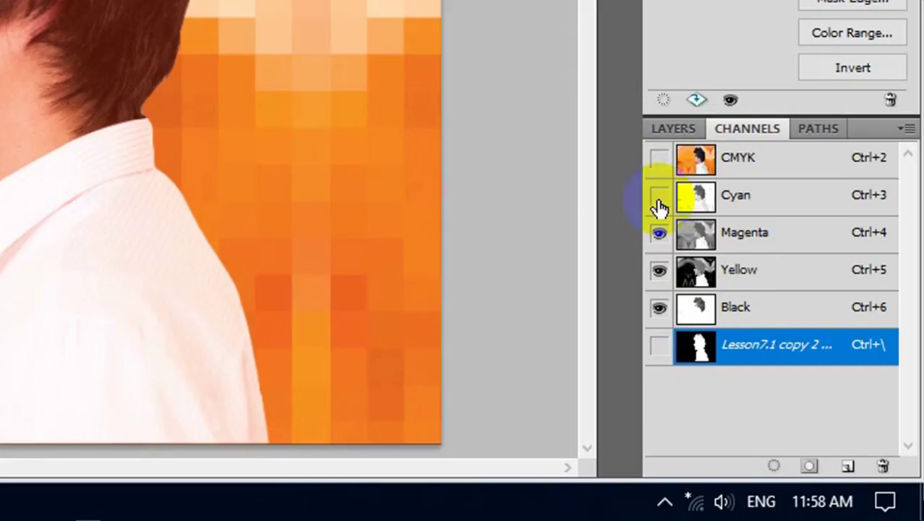
left_click(660, 235)
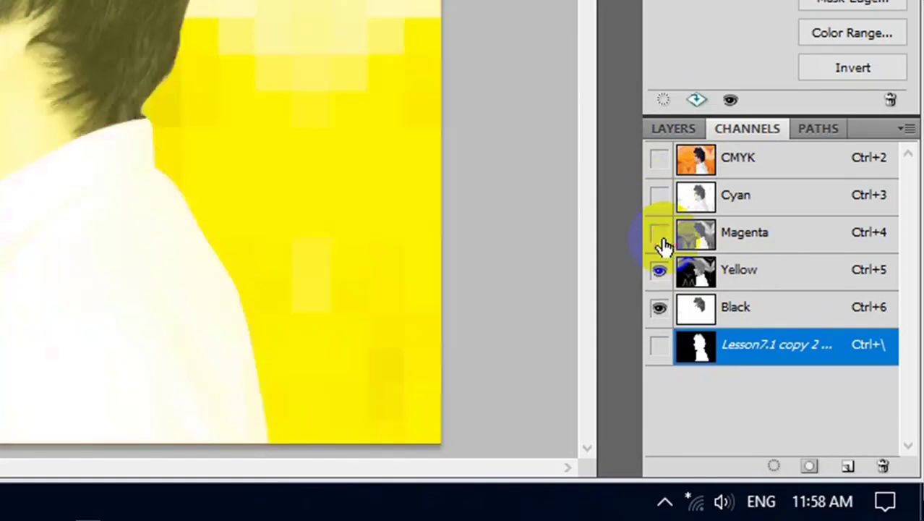
left_click(660, 271)
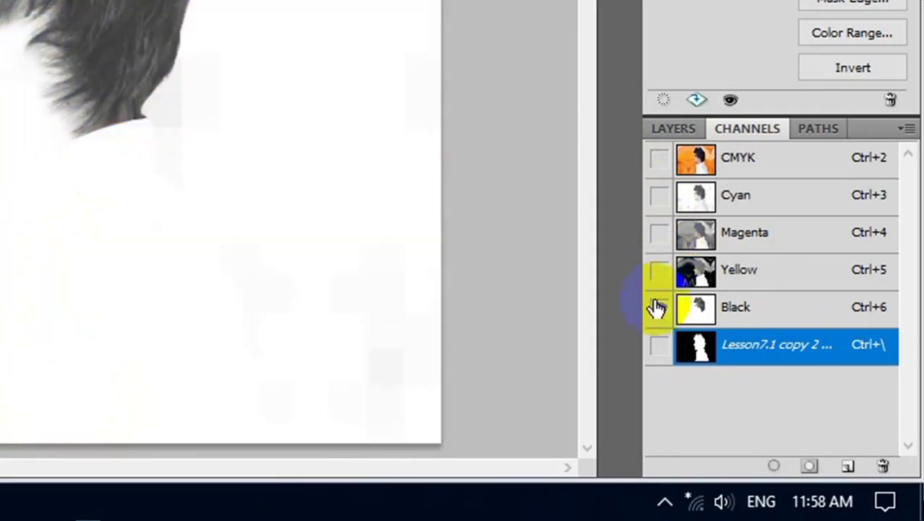
Duplicate the Black channel as Black copy within lesson7.0.jpg and display only the duplicate.
right_click(755, 311)
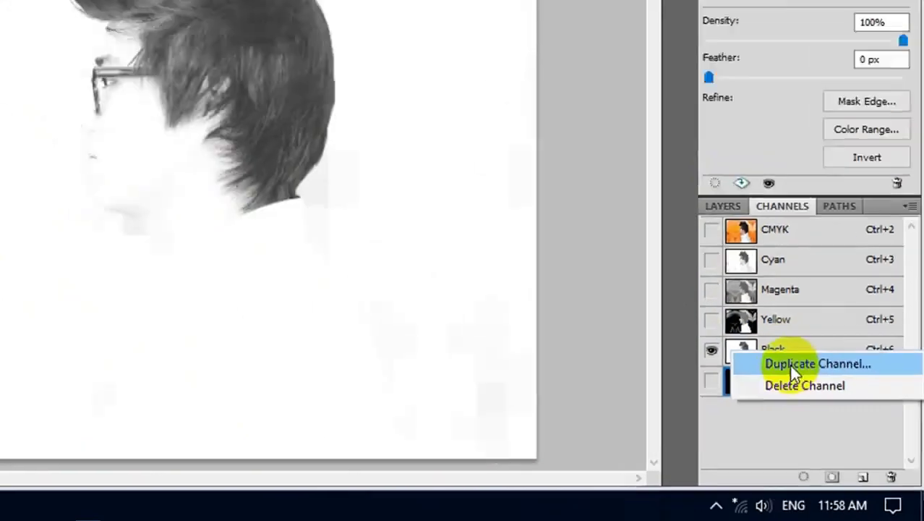
left_click(778, 324)
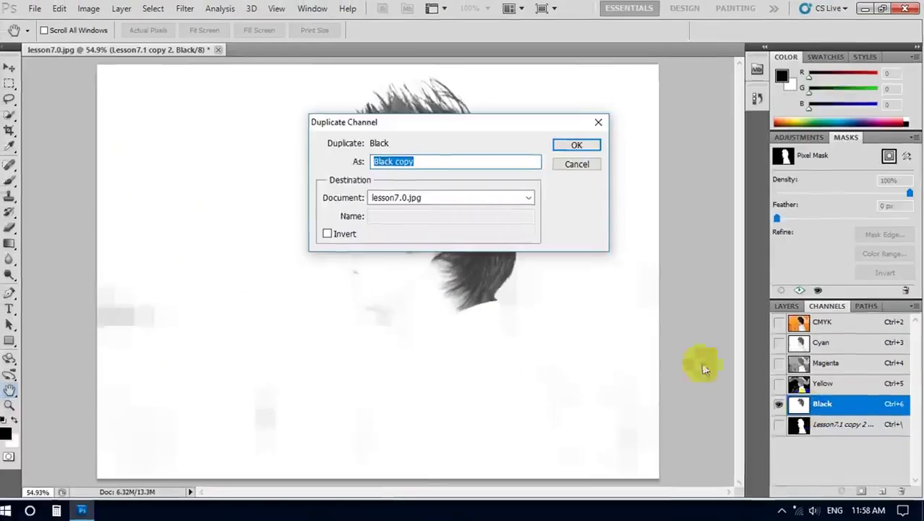
left_click(544, 112)
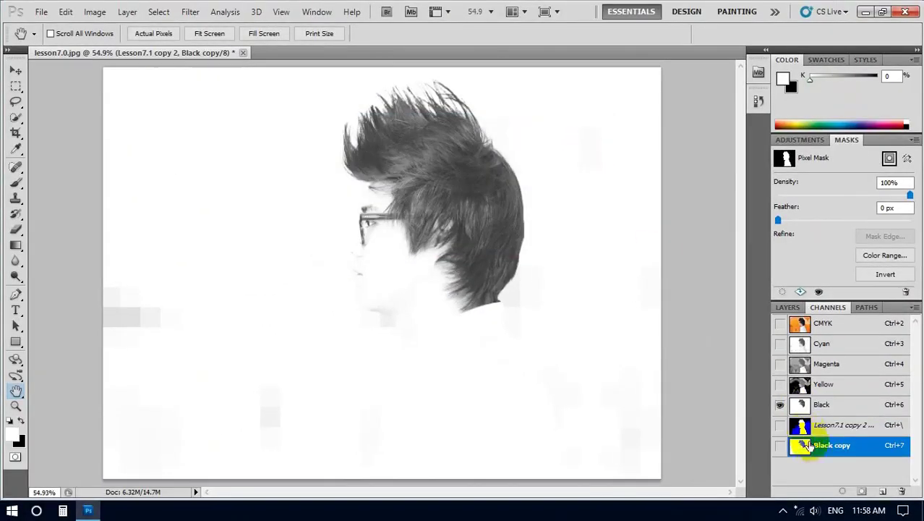
left_click(780, 445)
key("x")
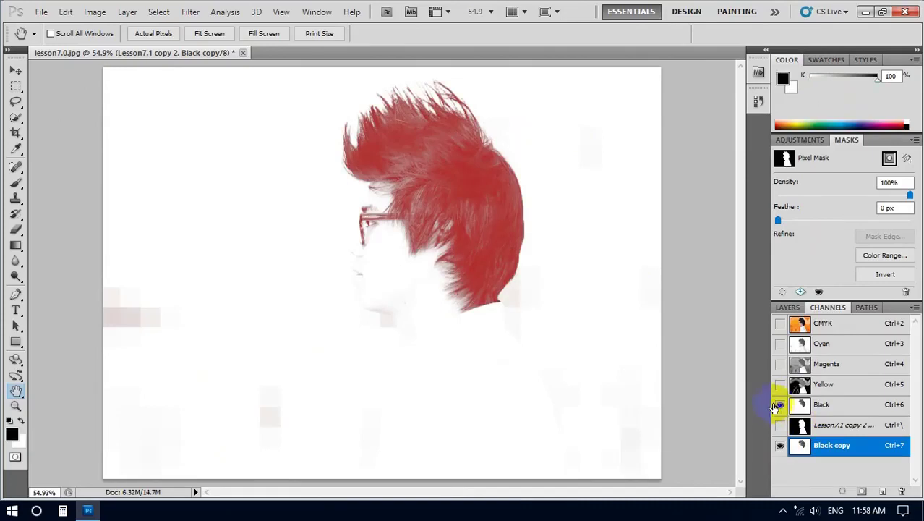
left_click(777, 406)
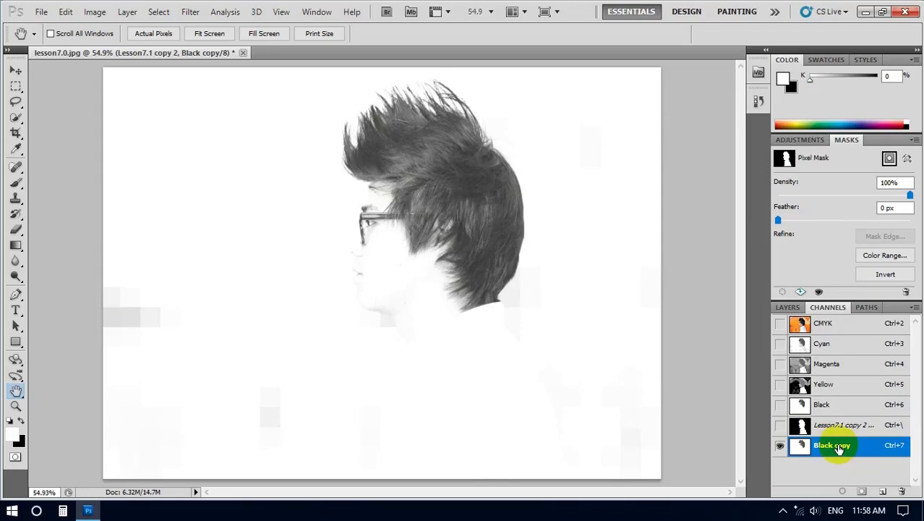
Darken the hair in the Black copy channel using Levels with the shadow input level at 81.
left_click(89, 15)
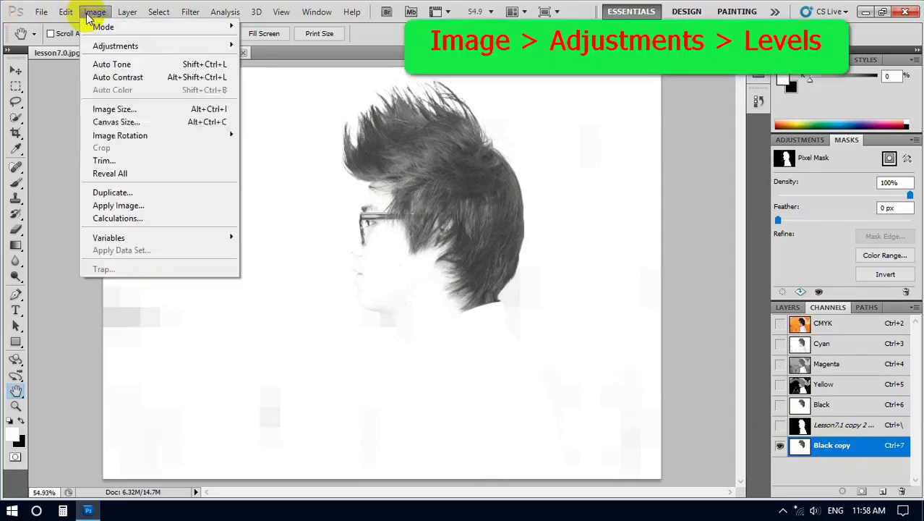
left_click(104, 46)
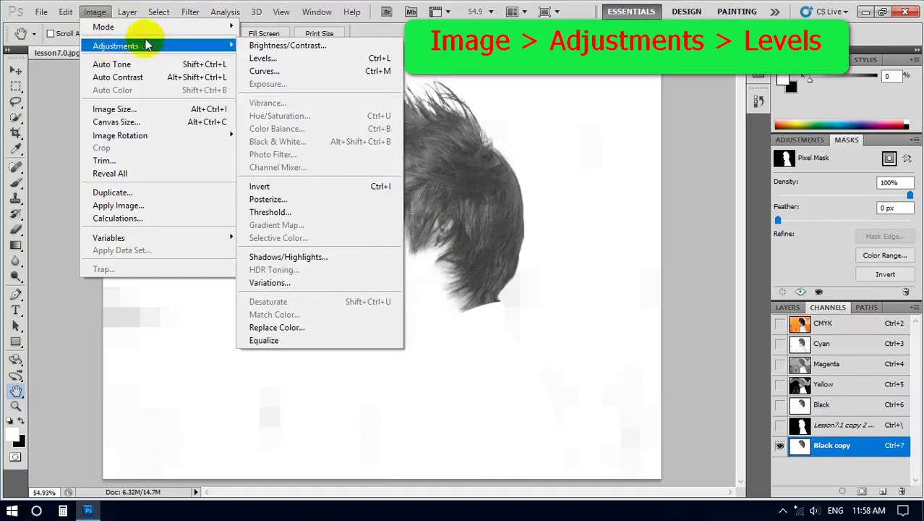
left_click(264, 60)
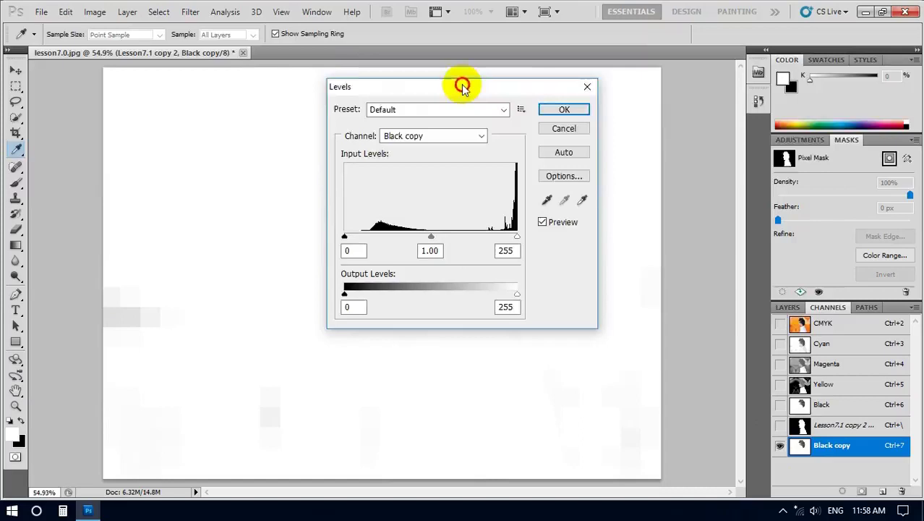
left_click_drag(463, 85, 706, 80)
left_click_drag(455, 210, 525, 212)
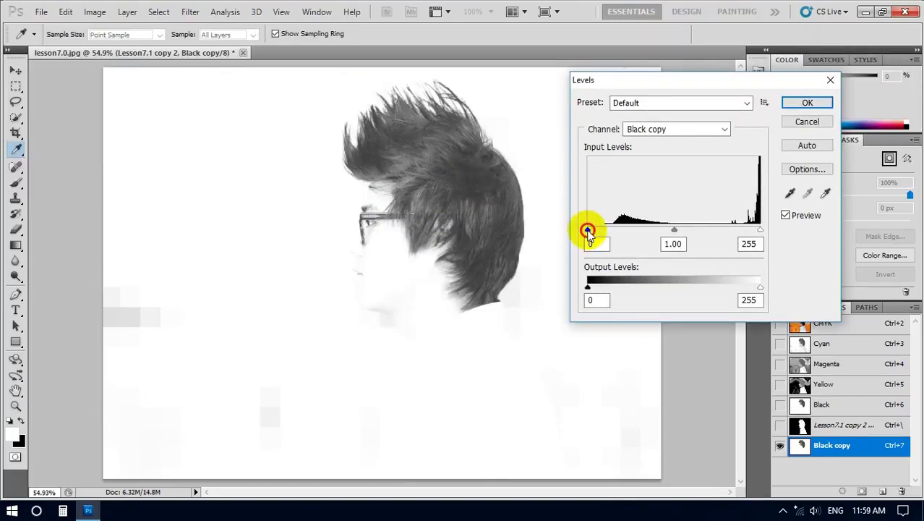
left_click_drag(590, 230, 626, 230)
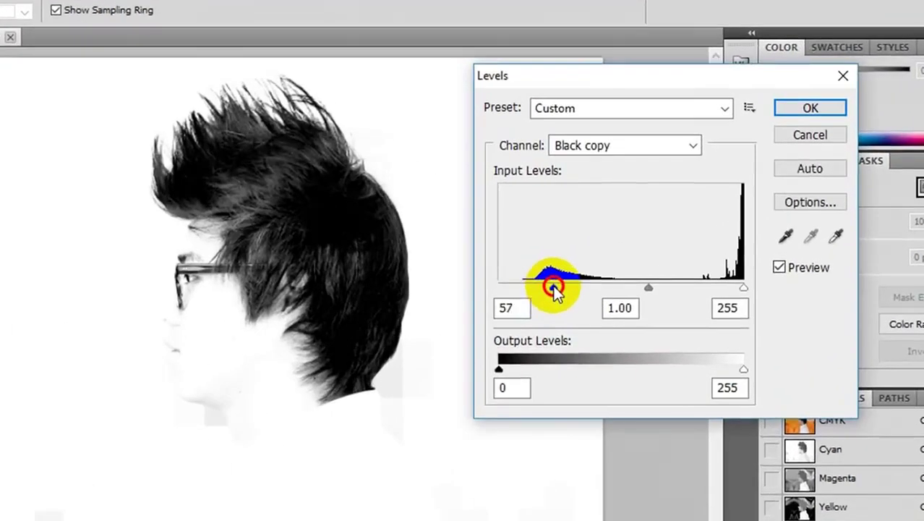
left_click_drag(554, 290, 558, 291)
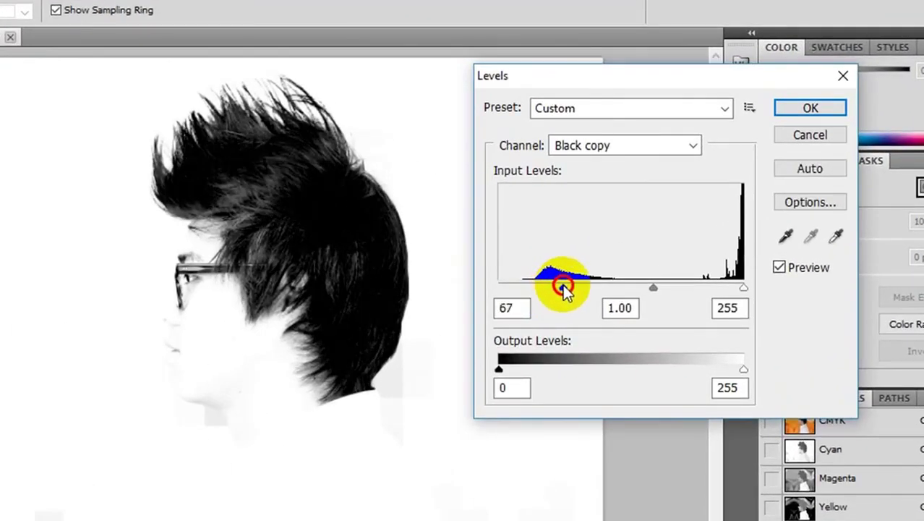
left_click_drag(564, 288, 575, 286)
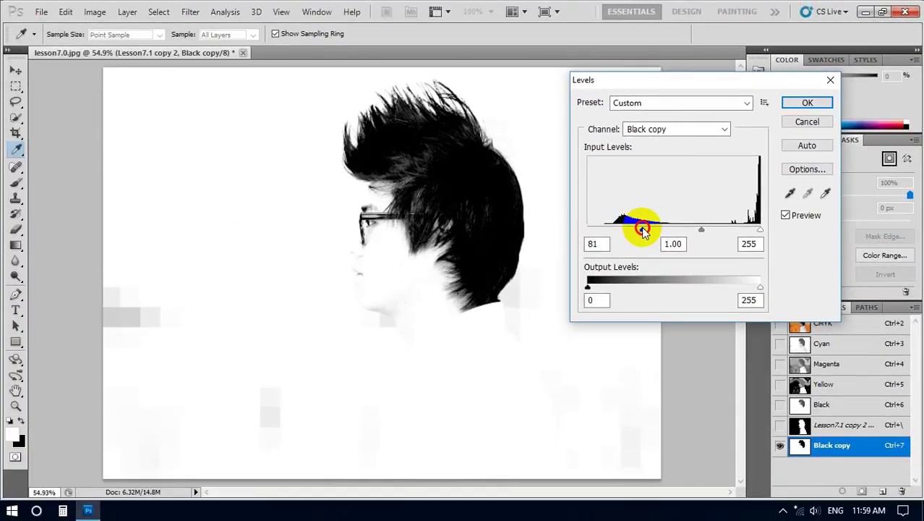
left_click_drag(642, 227, 642, 227)
left_click(593, 244)
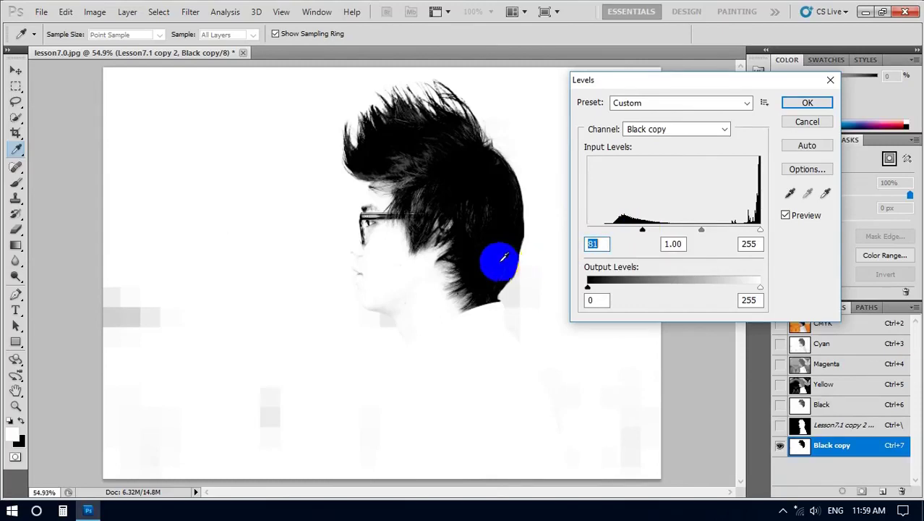
left_click(804, 104)
key("h")
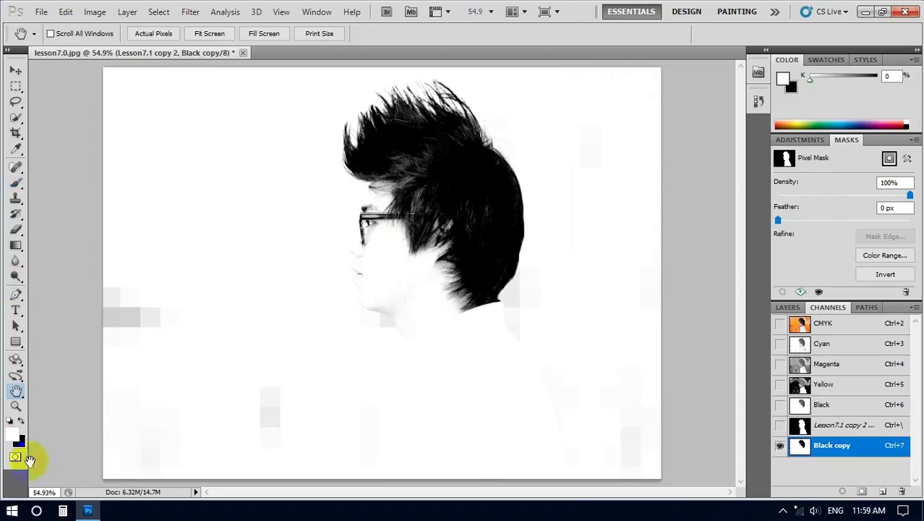
Paint out the glasses and facial details in the Black copy channel with a white 96 px Brush at 0% hardness, leaving only the hair.
left_click(21, 420)
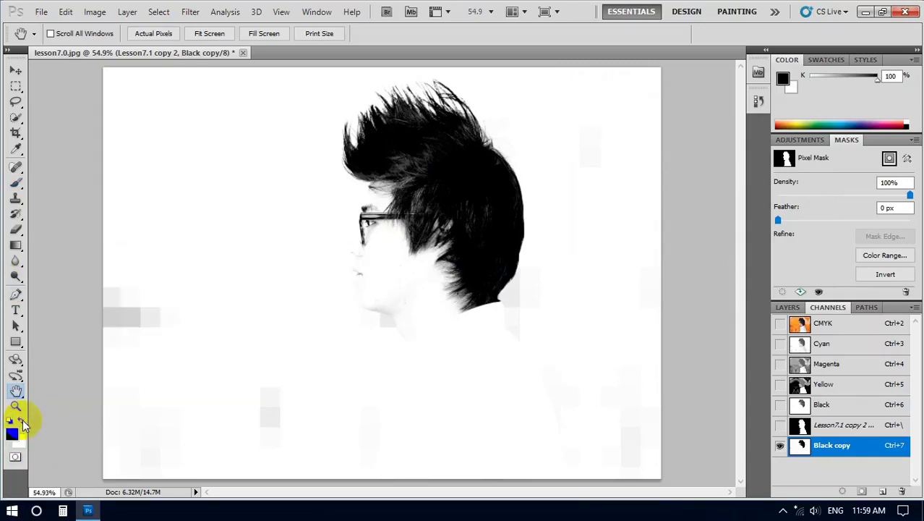
left_click(22, 420)
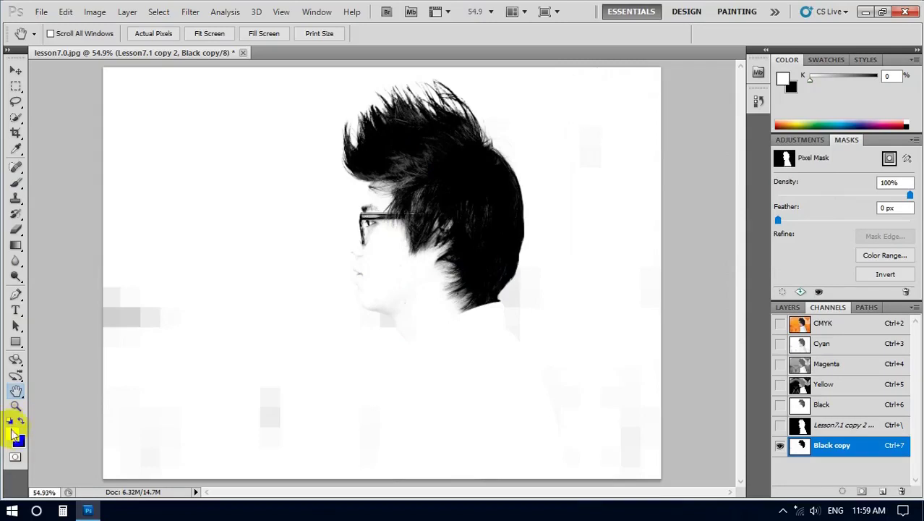
left_click(17, 187)
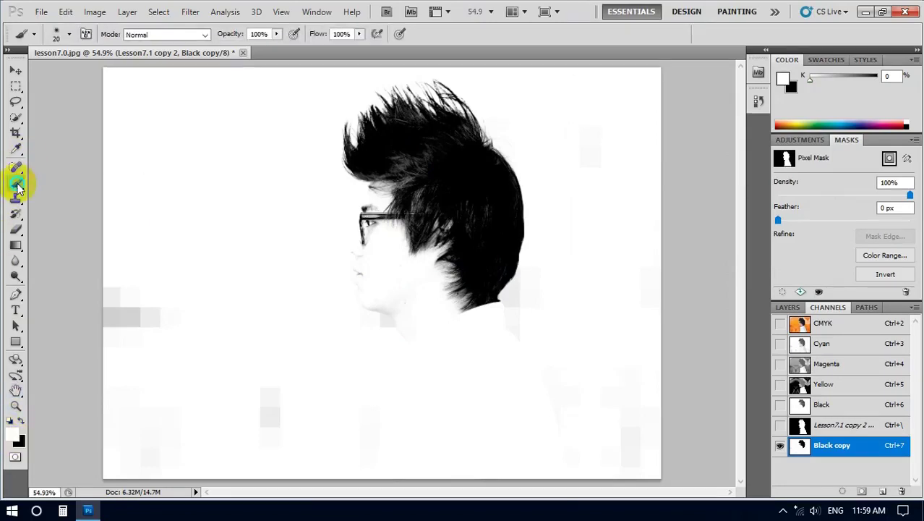
right_click(18, 187)
left_click(69, 180)
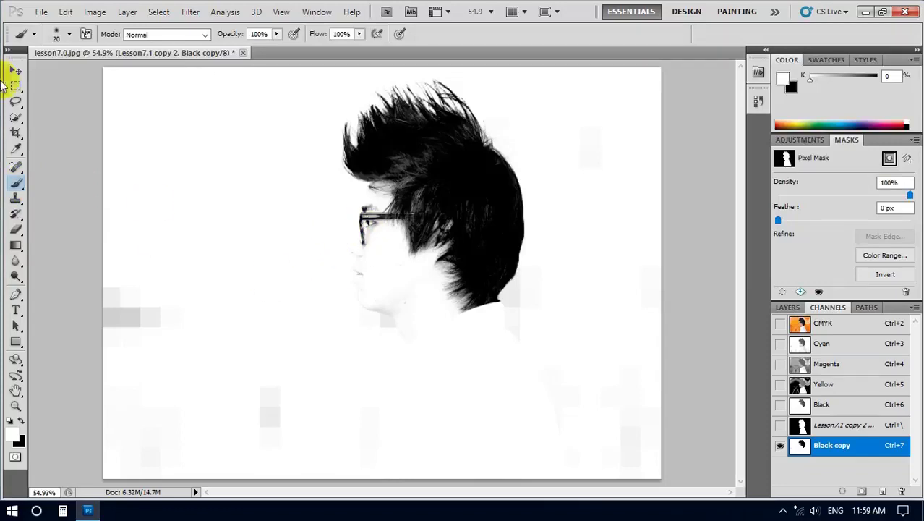
left_click(69, 34)
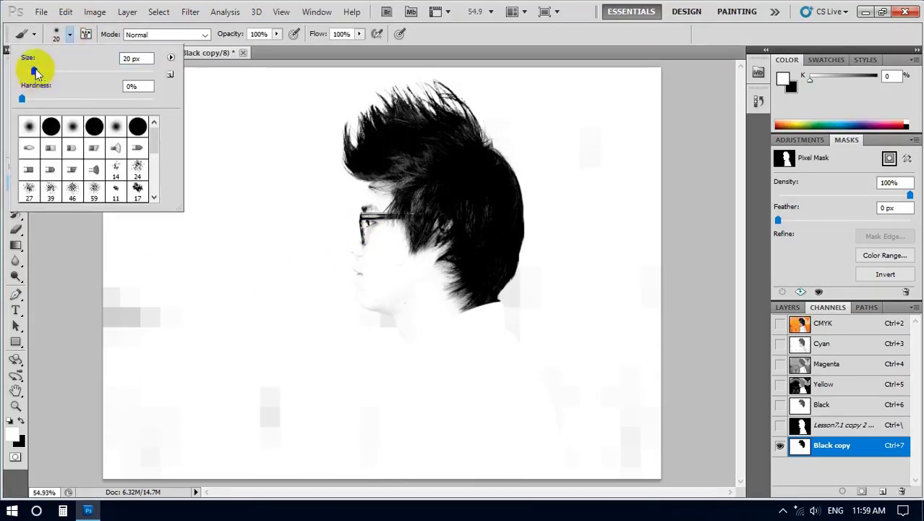
left_click_drag(34, 71, 84, 70)
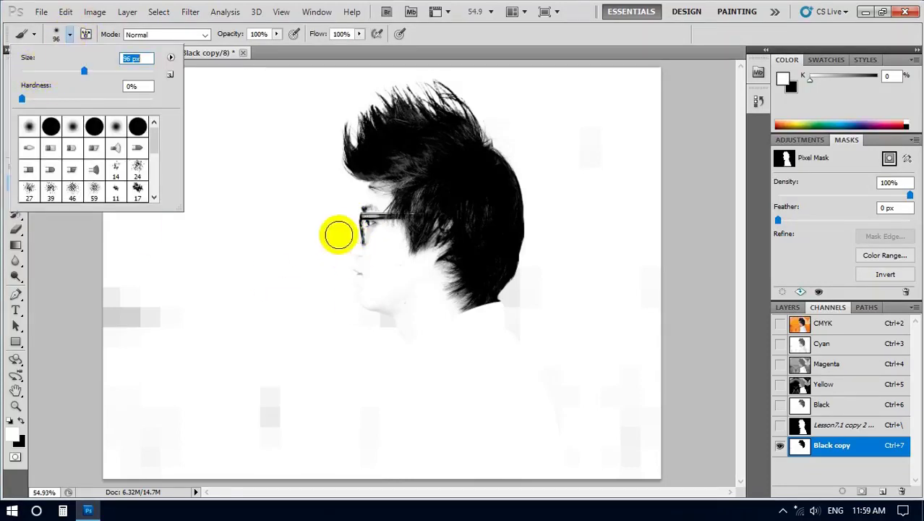
mouse_move(325, 210)
left_mouse_down()
mouse_move(377, 232)
mouse_move(363, 221)
mouse_move(360, 317)
mouse_move(394, 341)
mouse_move(368, 304)
mouse_move(361, 267)
mouse_move(363, 209)
mouse_move(374, 217)
mouse_move(373, 226)
mouse_move(365, 203)
mouse_move(369, 244)
mouse_move(355, 221)
mouse_move(401, 338)
mouse_move(369, 259)
mouse_move(350, 300)
mouse_move(330, 230)
mouse_move(287, 312)
mouse_move(265, 319)
mouse_move(241, 260)
mouse_move(289, 301)
left_mouse_up()
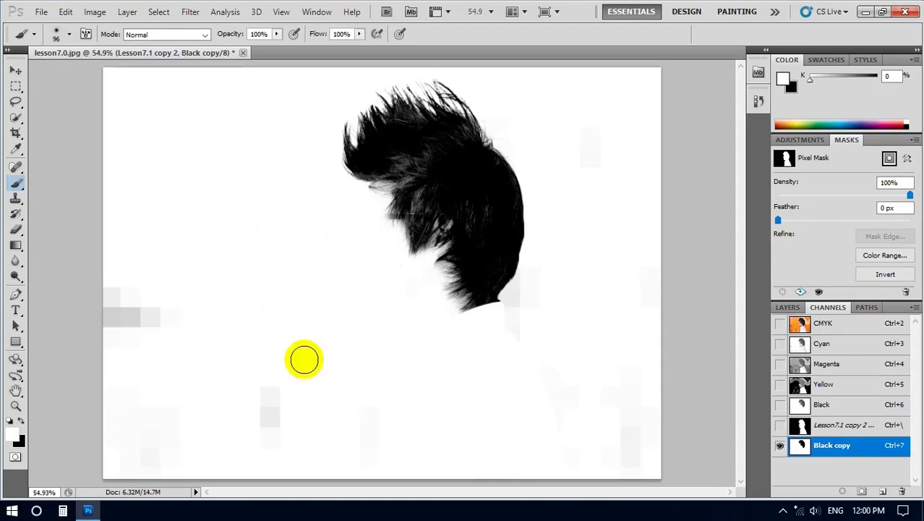
mouse_move(439, 163)
left_mouse_down()
mouse_move(504, 239)
mouse_move(469, 191)
mouse_move(474, 204)
mouse_move(394, 154)
left_mouse_up()
Invert the Black copy channel and load it as a selection of the hair.
left_click(92, 13)
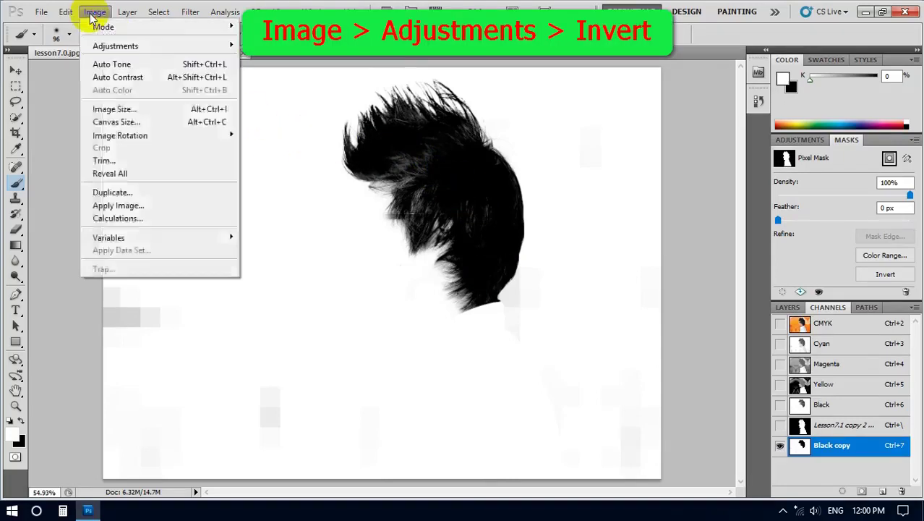
mouse_move(94, 46)
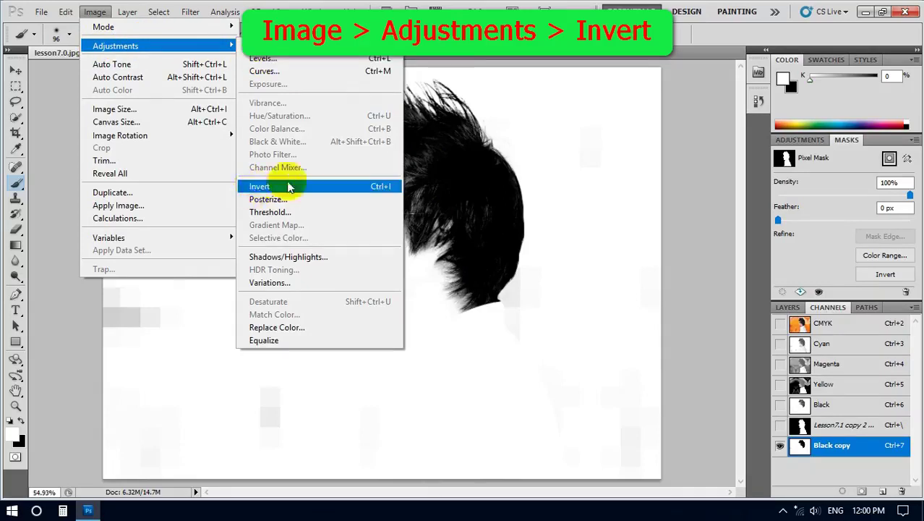
left_click(259, 189)
mouse_move(453, 172)
left_mouse_down()
mouse_move(436, 217)
mouse_move(440, 206)
left_mouse_up()
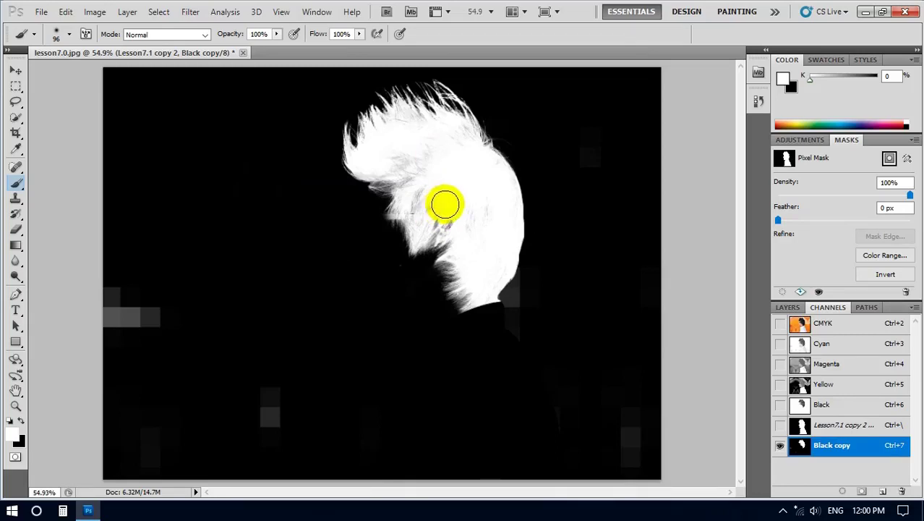
left_click_drag(451, 207, 494, 159)
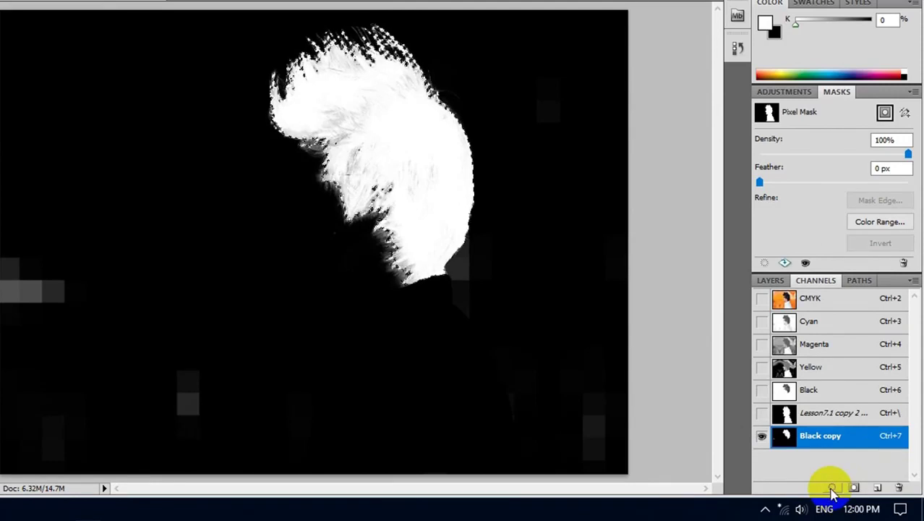
left_click(365, 194)
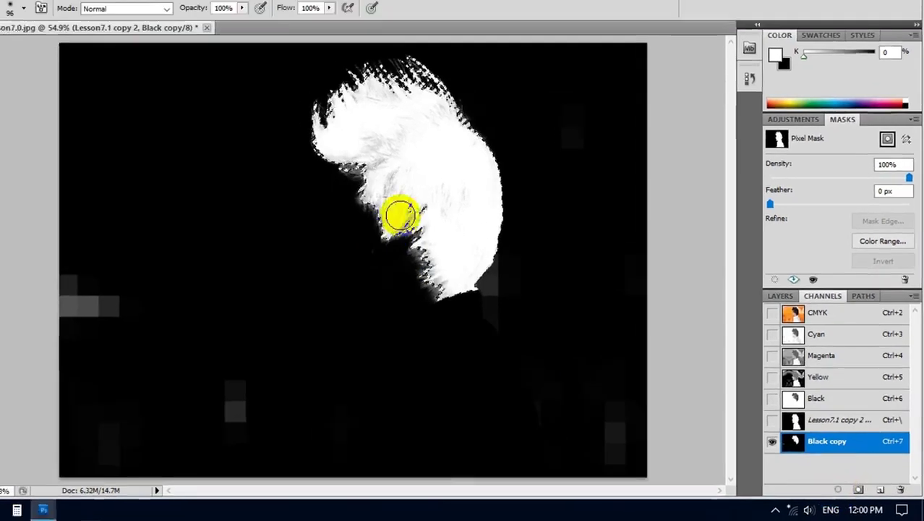
mouse_move(400, 214)
left_mouse_down()
mouse_move(437, 265)
mouse_move(401, 176)
mouse_move(420, 133)
mouse_move(400, 122)
left_mouse_up()
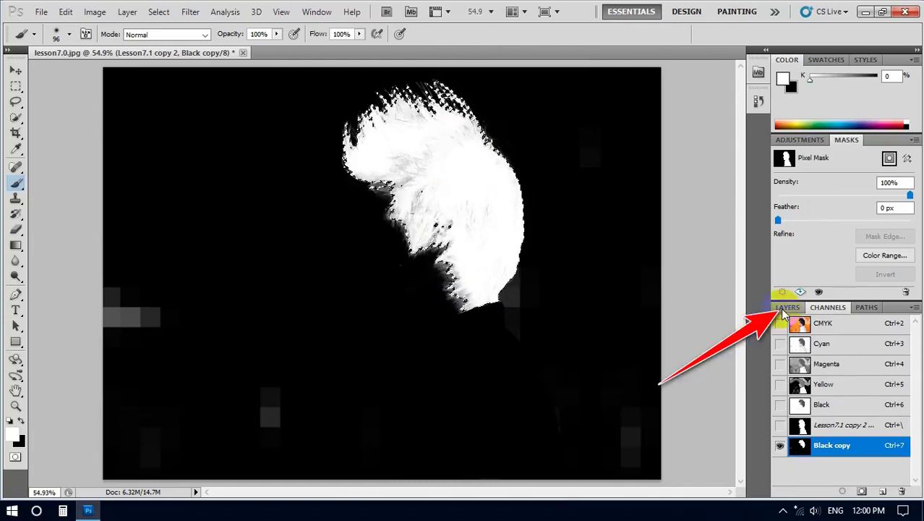
Return to the full-color image and make the Lesson7.1 copy 2 layer active with the hair still selected.
left_click(786, 307)
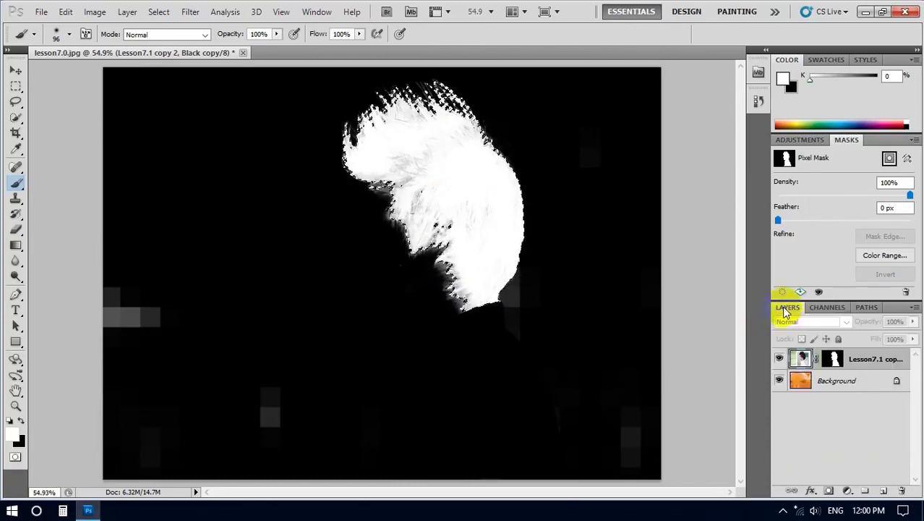
left_click(843, 359)
left_click(851, 359)
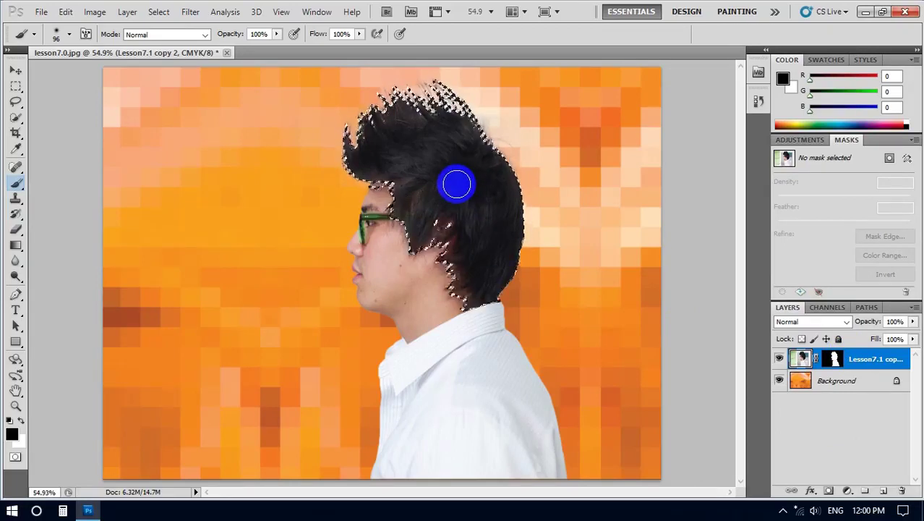
Recolor the selected hair using Hue/Saturation with Hue +50, Saturation -59 and Lightness -89.
left_click(95, 12)
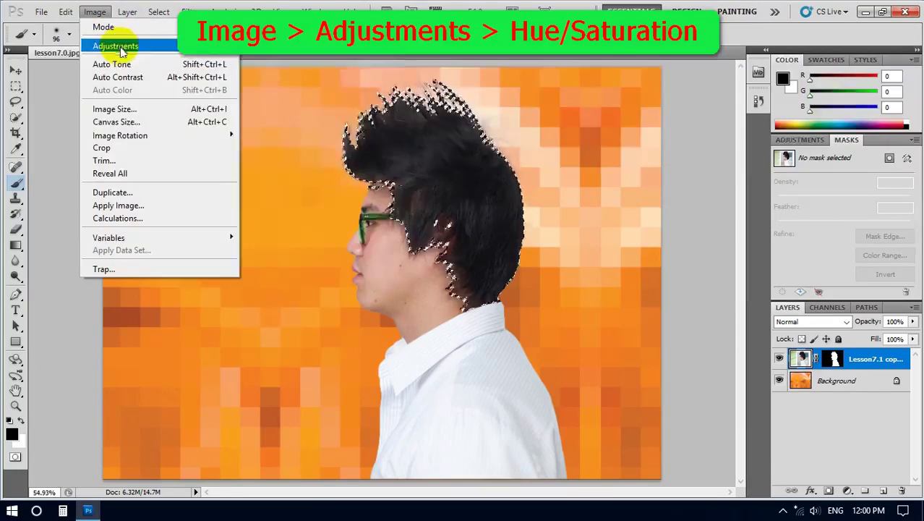
mouse_move(119, 47)
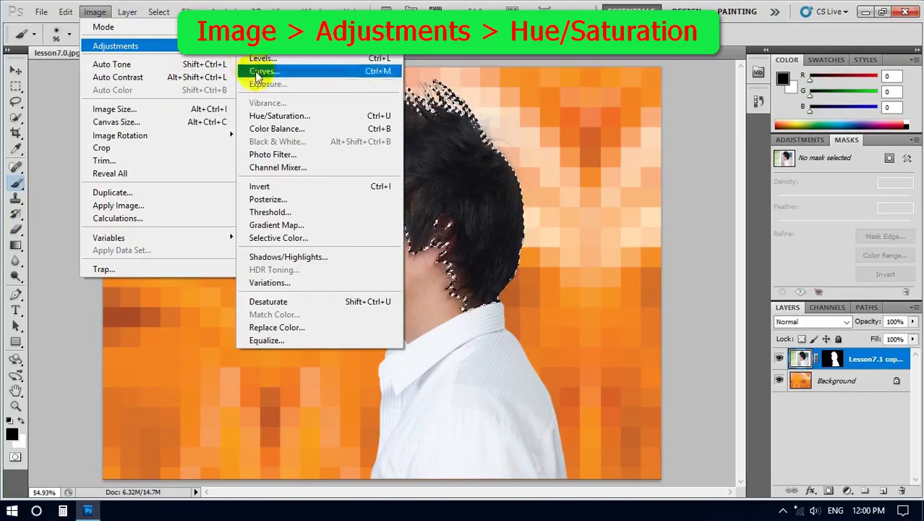
left_click(275, 117)
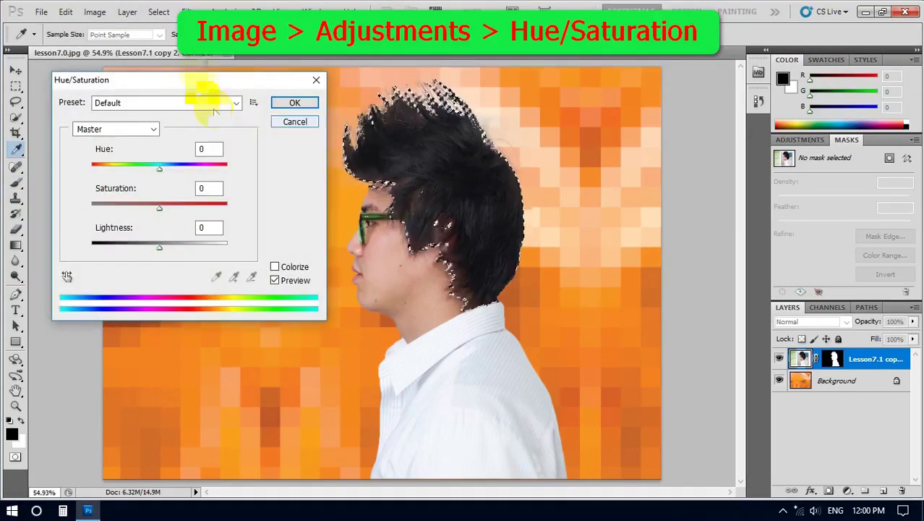
left_click_drag(200, 85, 676, 53)
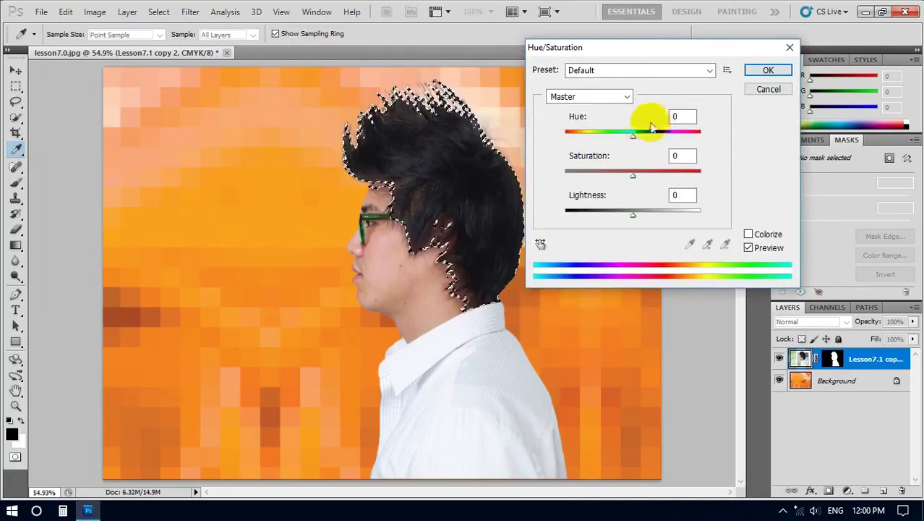
left_click_drag(633, 137, 663, 137)
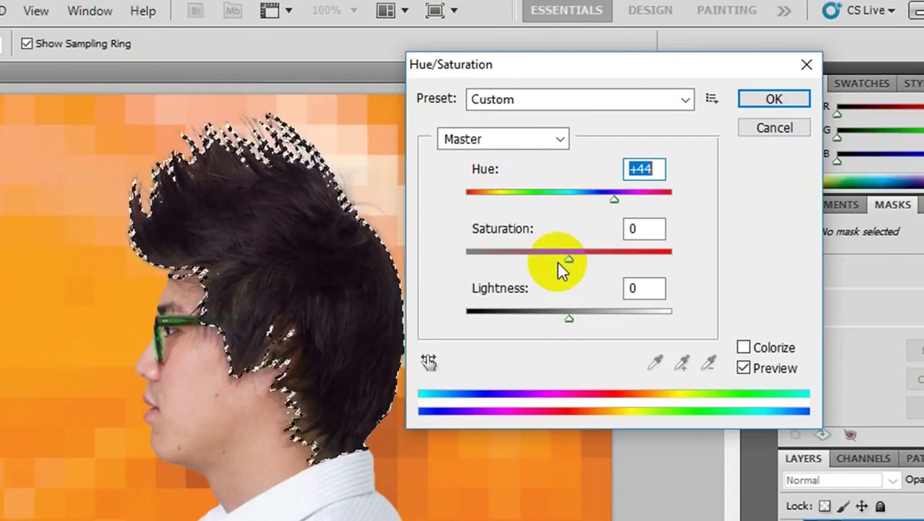
left_click_drag(563, 251, 529, 260)
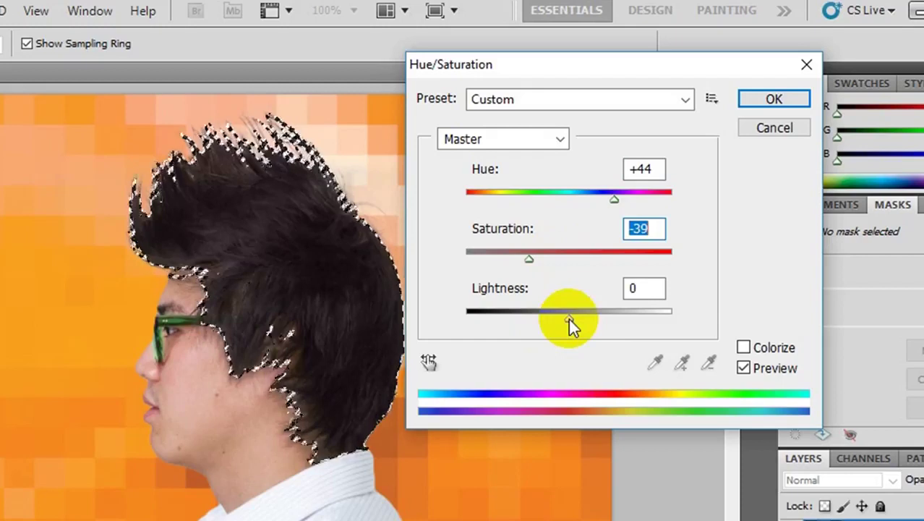
left_click_drag(569, 318, 489, 332)
left_click_drag(530, 261, 508, 264)
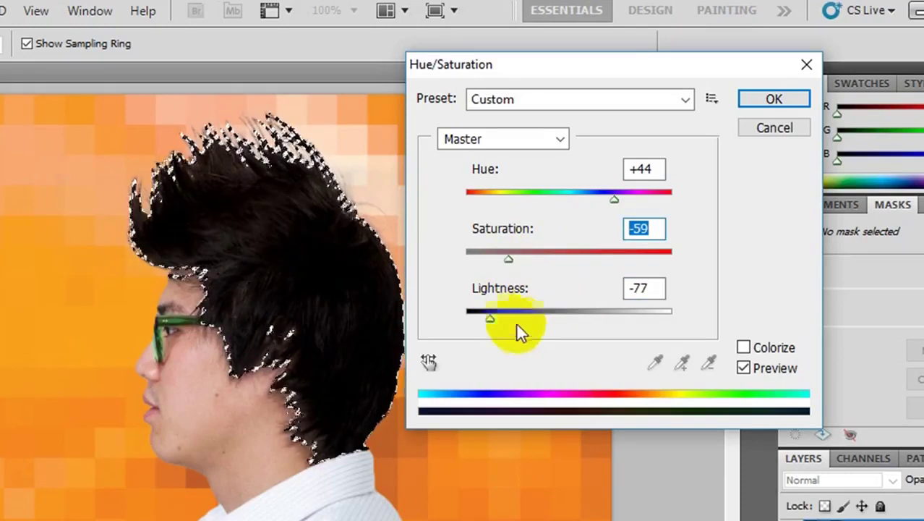
left_click_drag(490, 321, 478, 325)
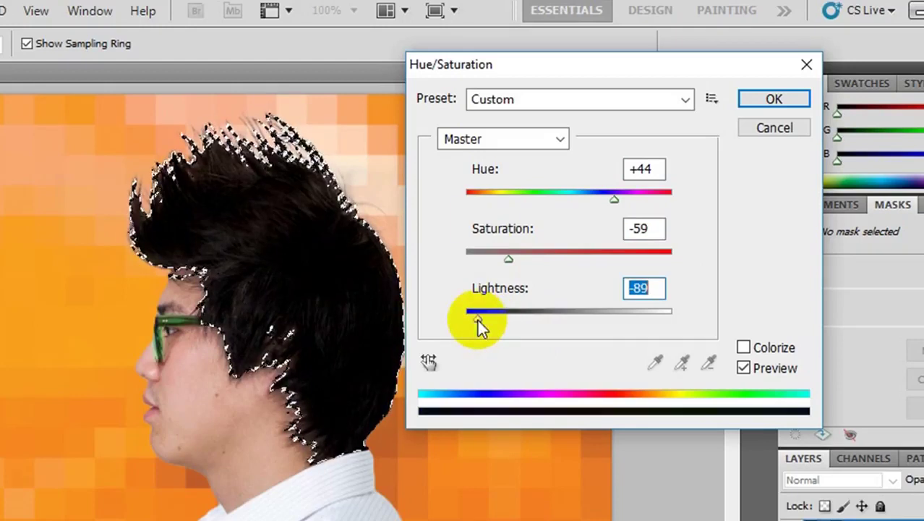
left_click_drag(611, 199, 617, 199)
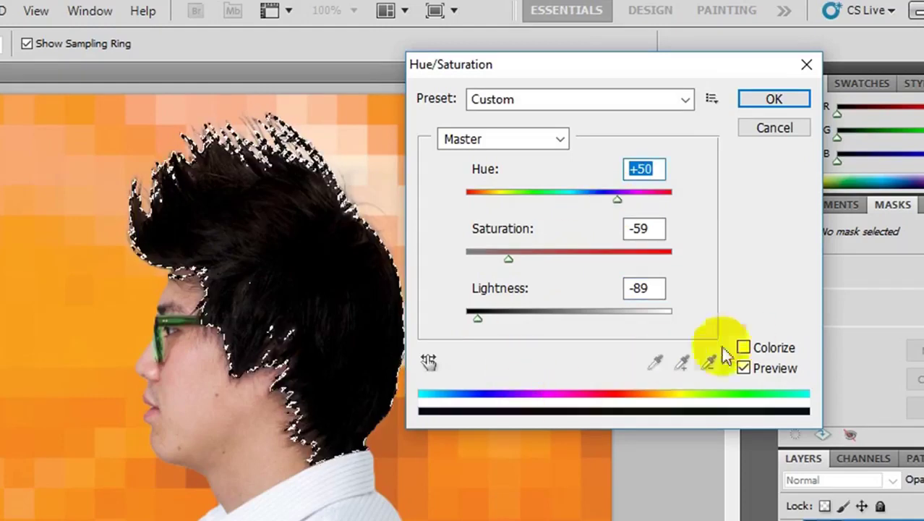
left_click(771, 99)
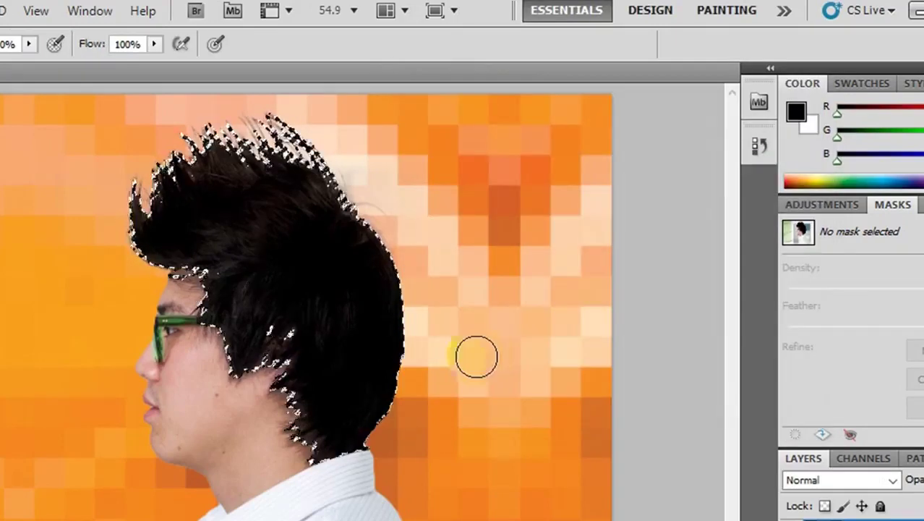
Deselect the hair and inspect the recolored areas around the face, ear and collar.
mouse_move(340, 372)
left_mouse_down()
mouse_move(332, 376)
mouse_move(307, 298)
left_mouse_up()
mouse_move(456, 203)
left_mouse_down()
mouse_move(467, 204)
mouse_move(517, 264)
left_mouse_up()
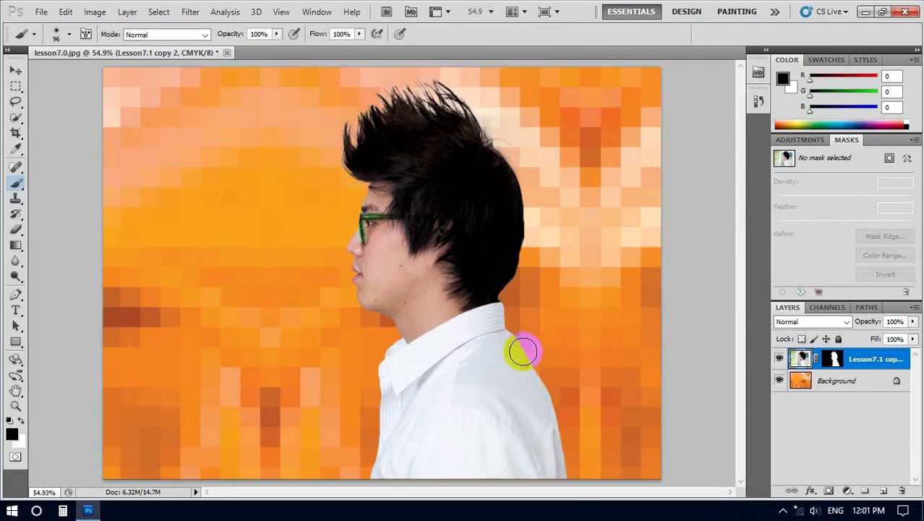
left_click_drag(460, 211, 449, 257)
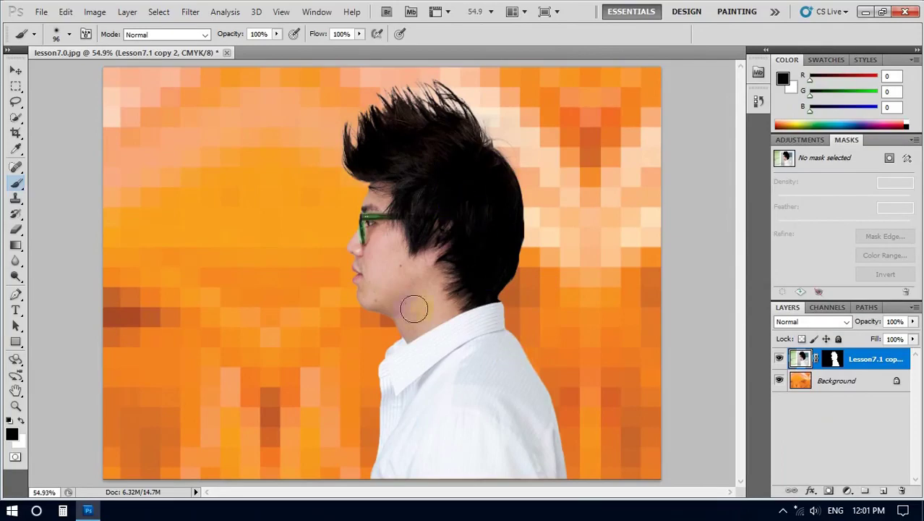
left_click_drag(408, 191, 407, 216)
mouse_move(396, 257)
left_mouse_down()
mouse_move(475, 298)
mouse_move(436, 365)
mouse_move(407, 327)
mouse_move(405, 260)
mouse_move(463, 269)
mouse_move(465, 282)
mouse_move(439, 242)
left_mouse_up()
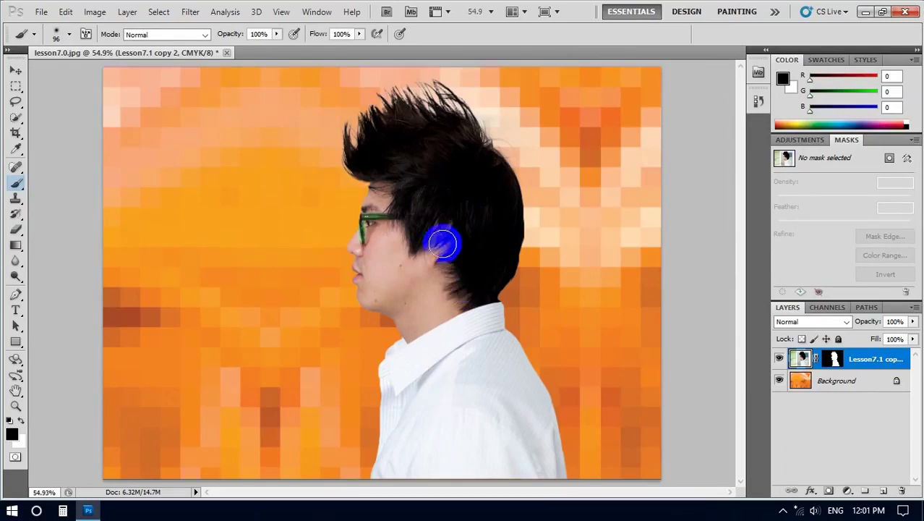
left_click(499, 310)
mouse_move(506, 302)
left_mouse_down()
mouse_move(489, 288)
mouse_move(470, 299)
left_mouse_up()
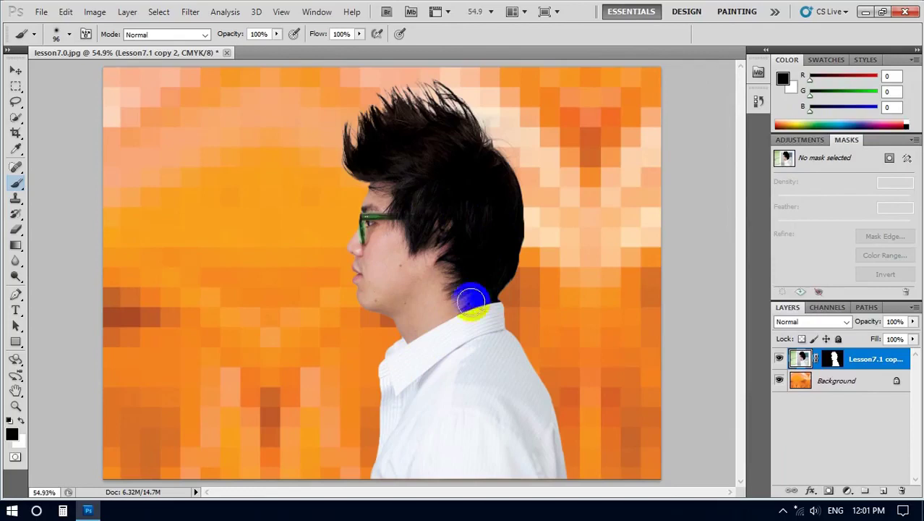
Start Puppet Warp on the man's layer, Lesson7.1 copy 2, with the mesh shown.
left_click(855, 358)
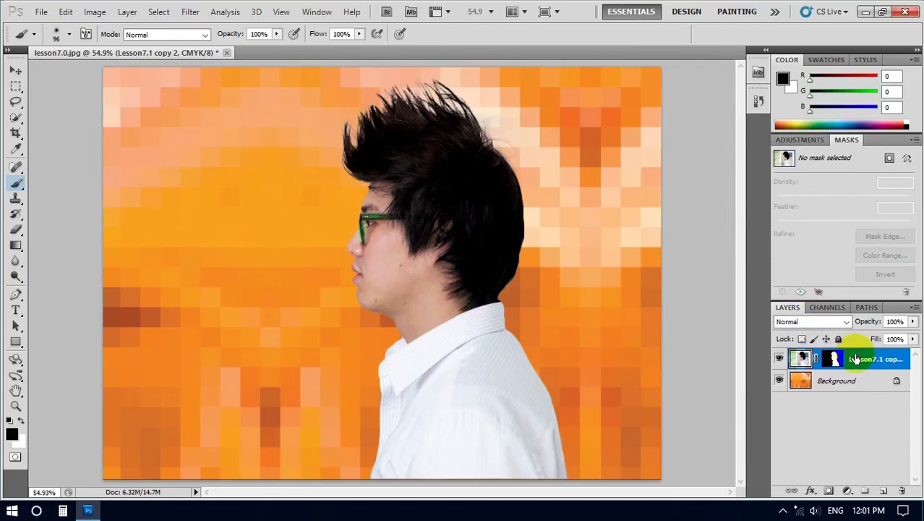
left_click(68, 12)
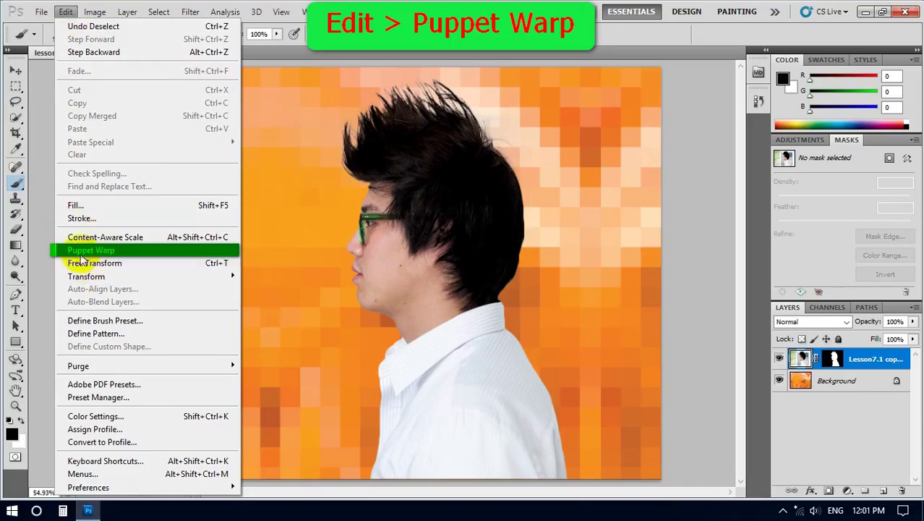
left_click(95, 251)
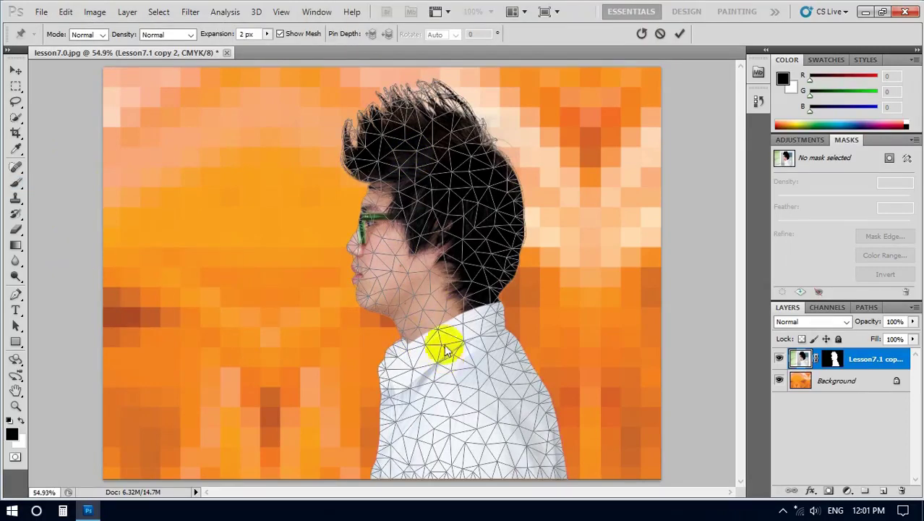
left_click(362, 276)
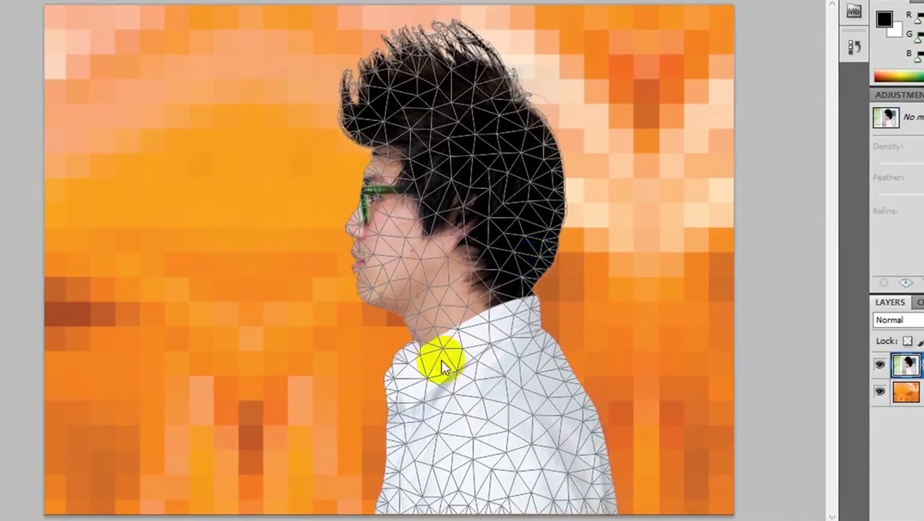
left_click(614, 474)
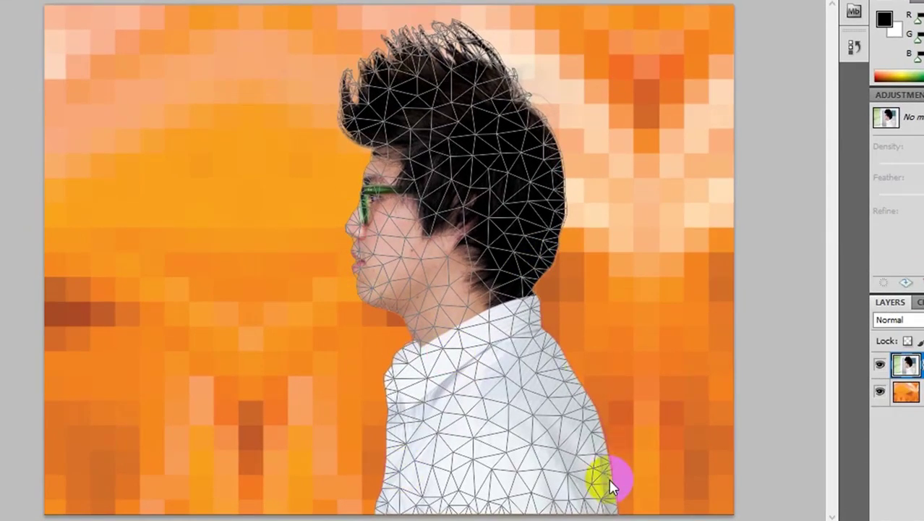
left_click(372, 490)
left_click(382, 449)
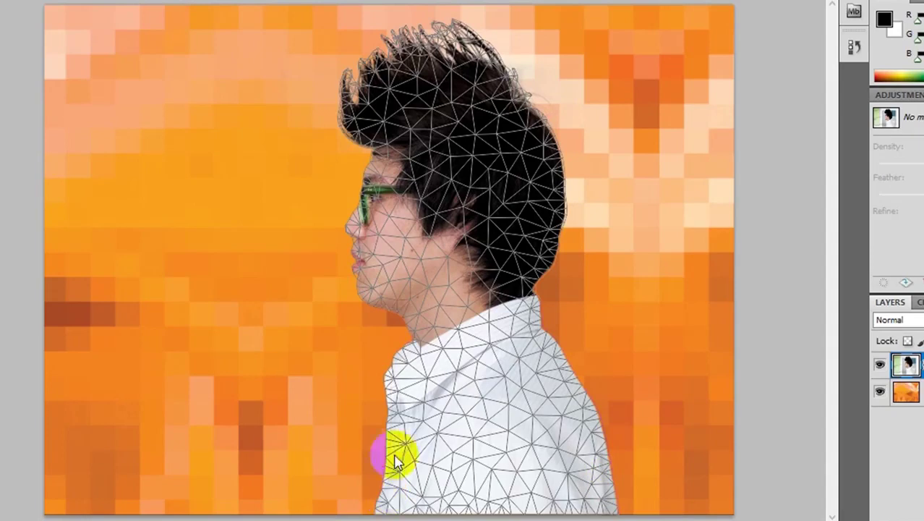
left_click(370, 499)
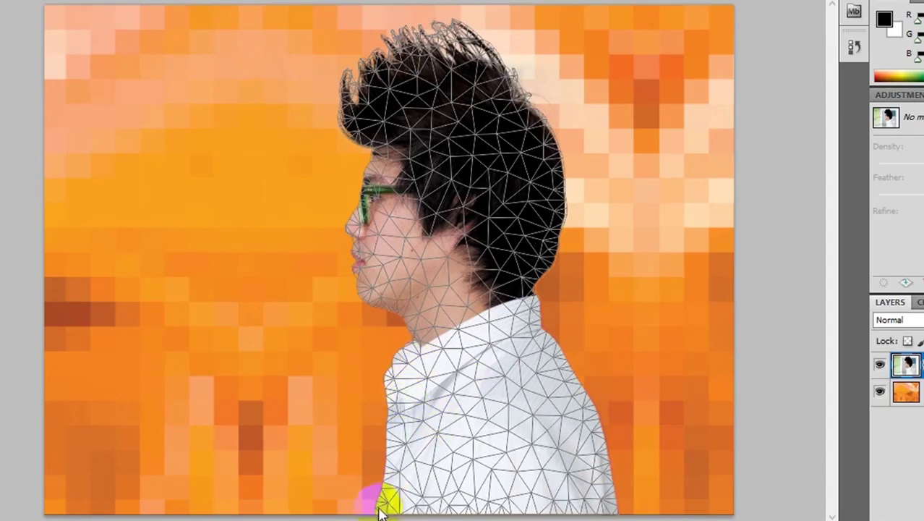
Place five Puppet Warp pins along the front edge of the shirt, from the bottom of the image up to the collar.
left_click_drag(378, 504, 390, 463)
left_click(384, 462)
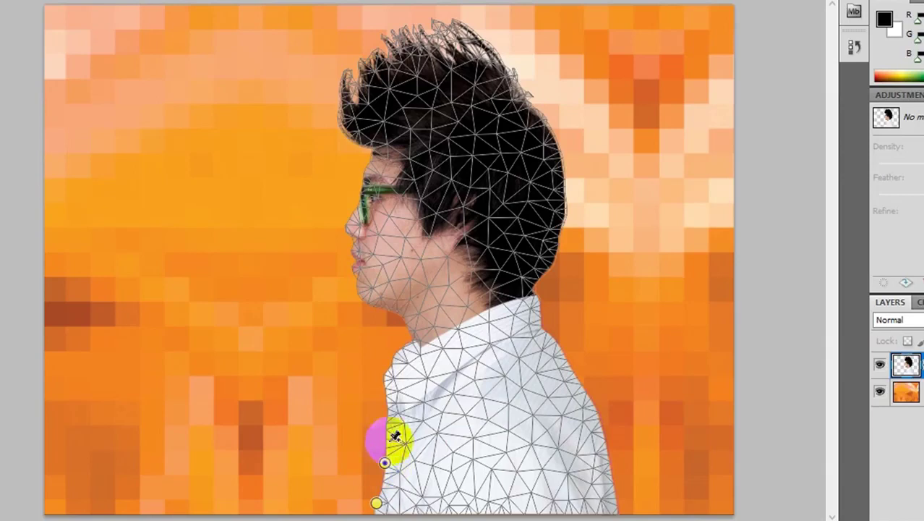
left_click(389, 420)
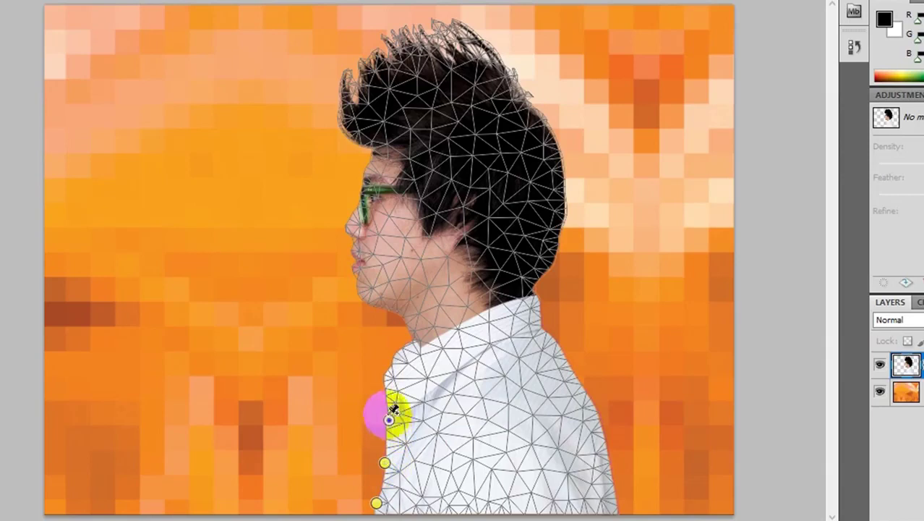
left_click(389, 373)
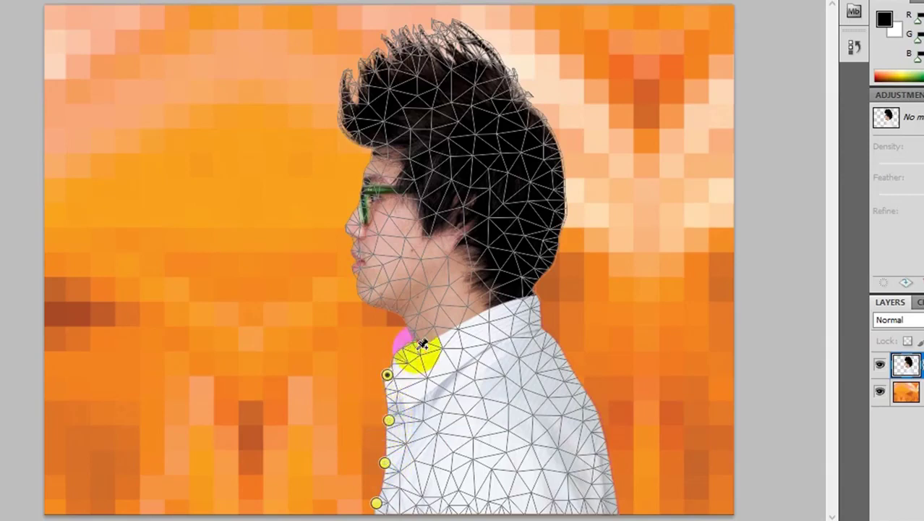
left_click(417, 348)
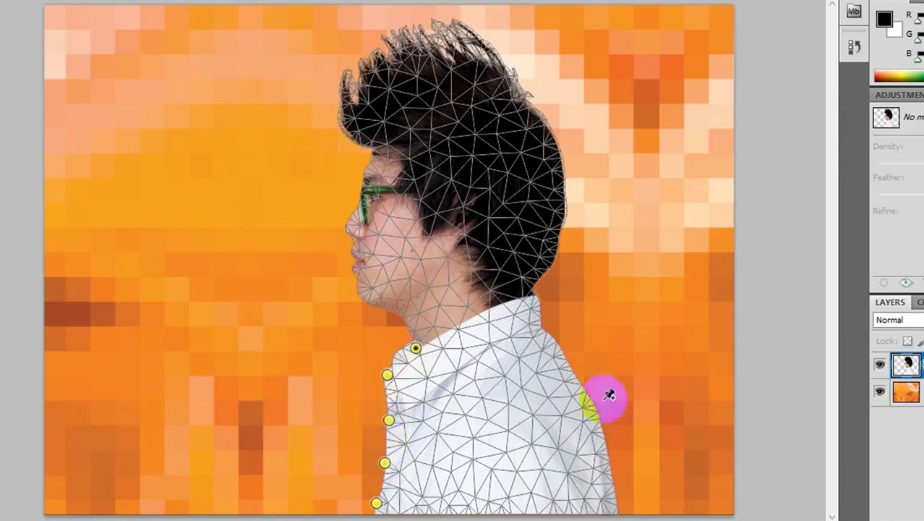
Pin the back edge of the shirt from the bottom up to the nape, and add a pin on the collar below the neck.
left_click(616, 499)
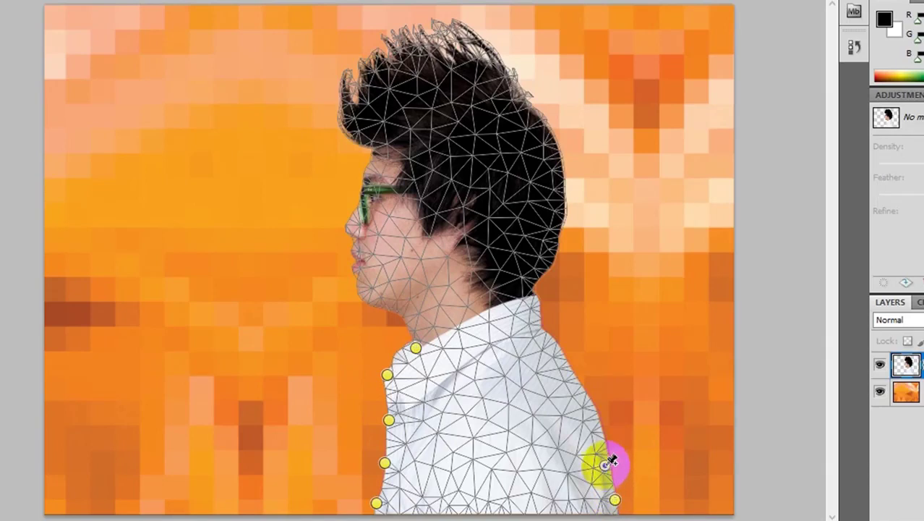
left_click(605, 419)
left_click(584, 388)
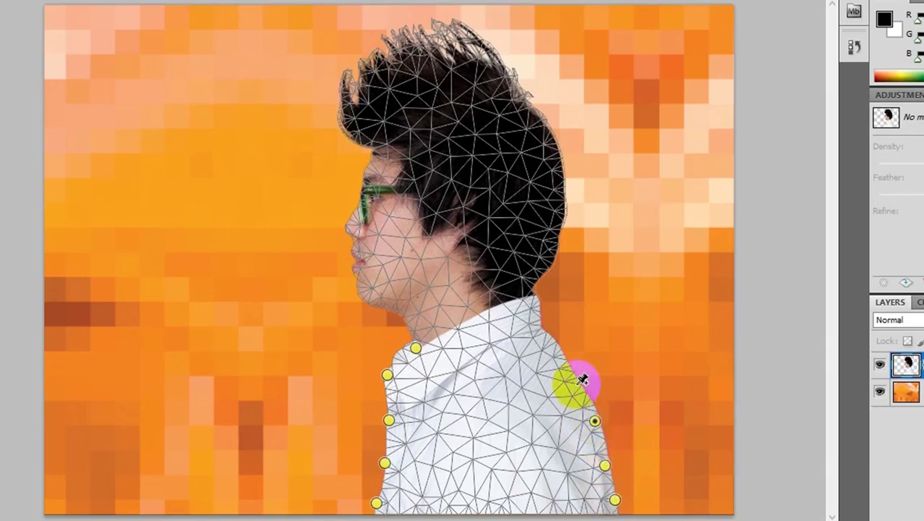
left_click(557, 350)
left_click(544, 321)
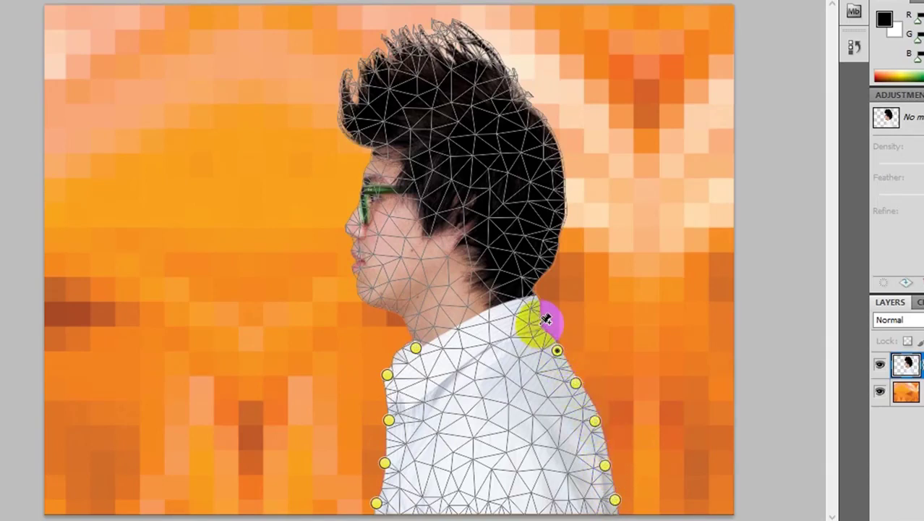
left_click(490, 319)
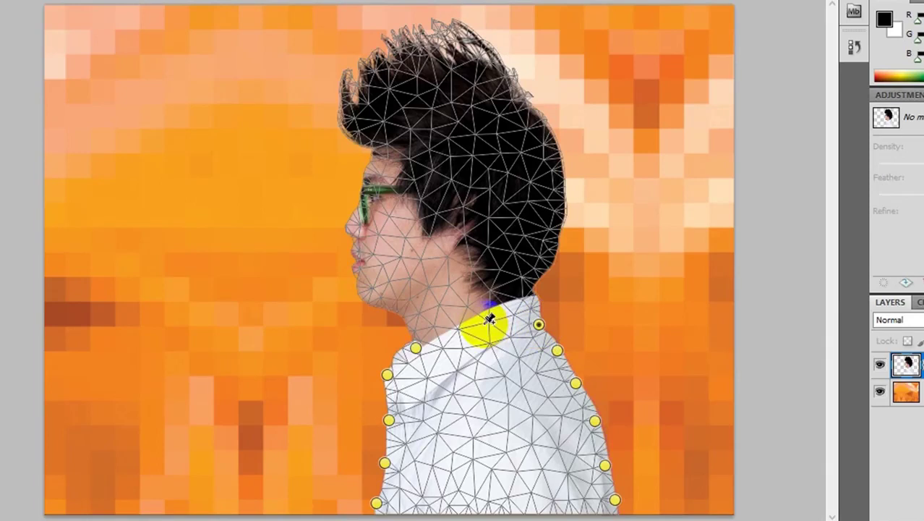
left_click(542, 290)
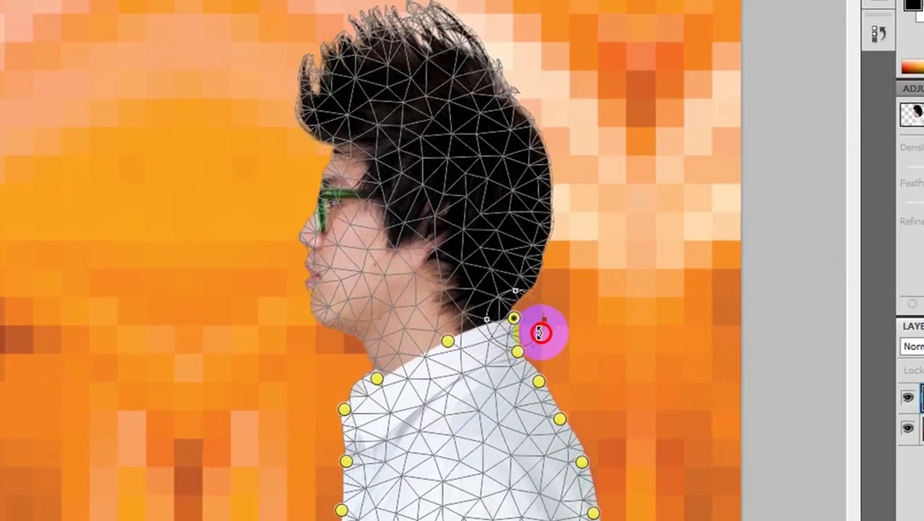
Tilt the man's head backward by rotating the pin at the nape, and apply the Puppet Warp.
left_click_drag(533, 352, 491, 367)
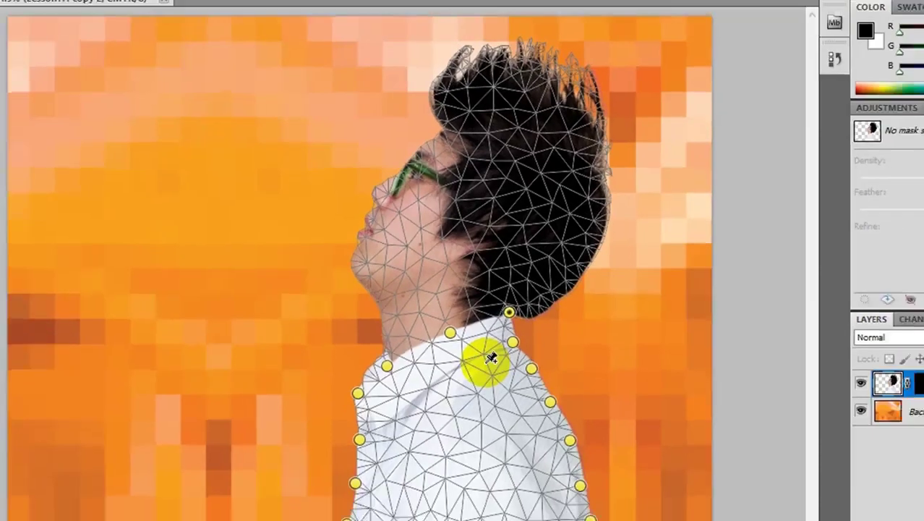
key("Return")
key("ctrl+z")
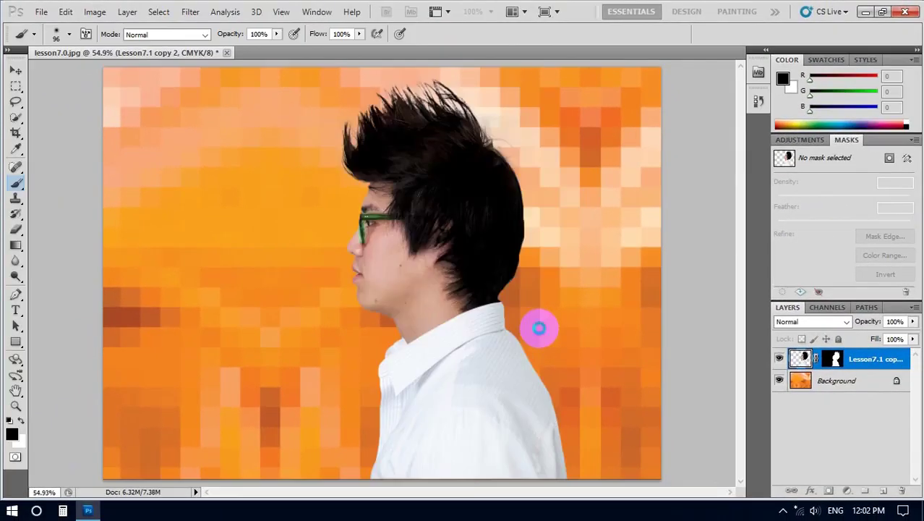
key("ctrl+z")
left_click(443, 310)
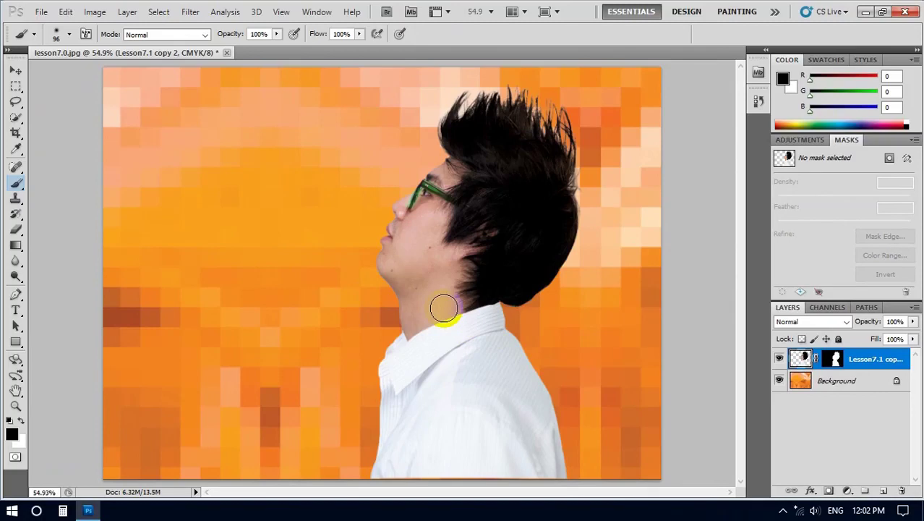
Save the composite as lesson7 in Photoshop (PSD) format in the lesson 7 folder, keeping Maximize Compatibility on, and minimize the program window.
left_click(38, 12)
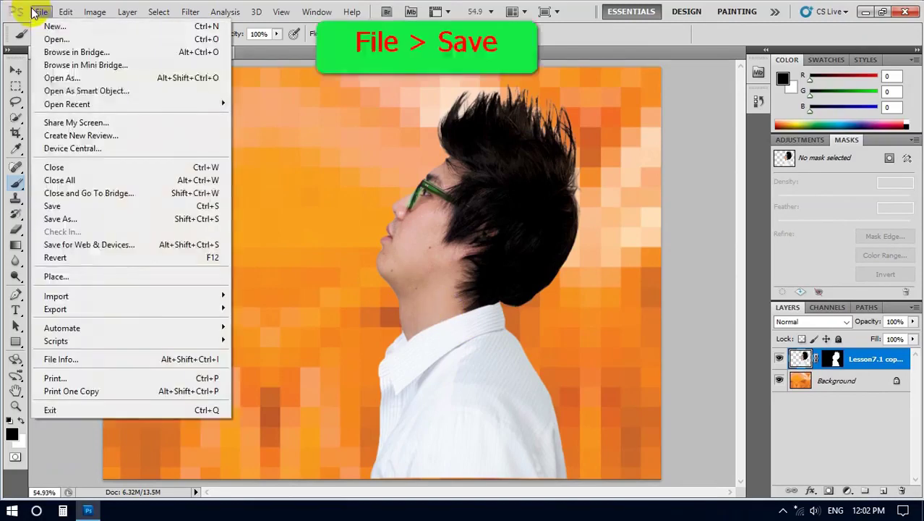
left_click(52, 207)
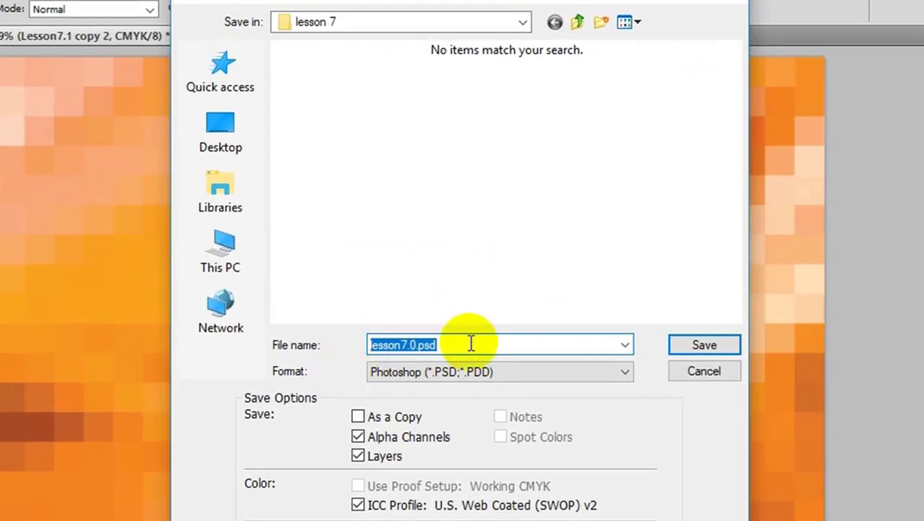
type("le")
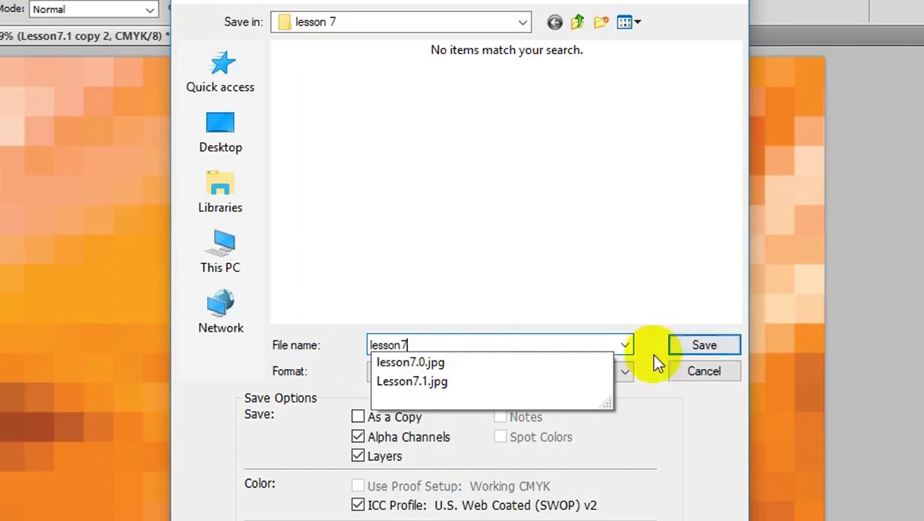
left_click(624, 373)
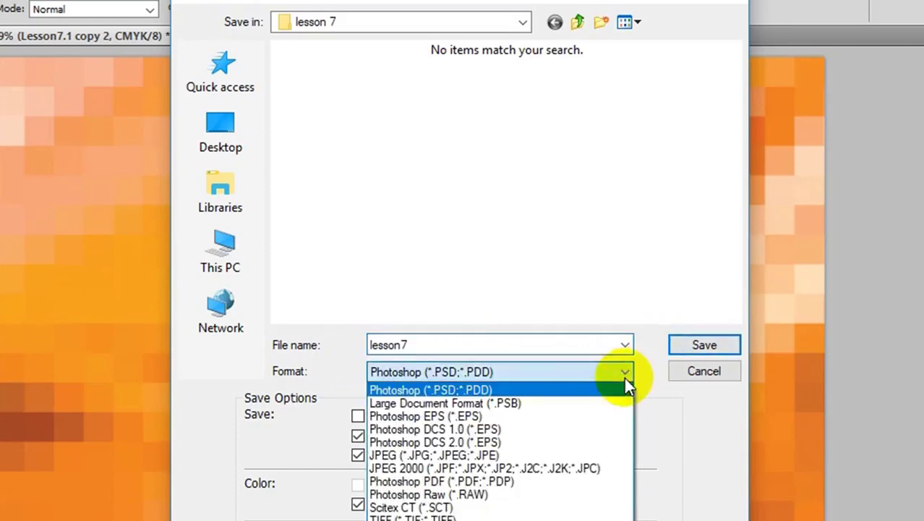
left_click(469, 383)
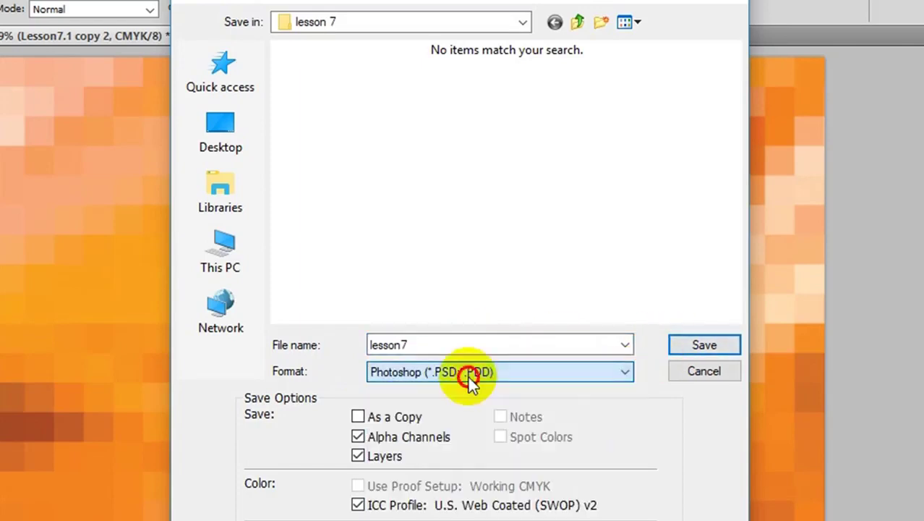
left_click(715, 348)
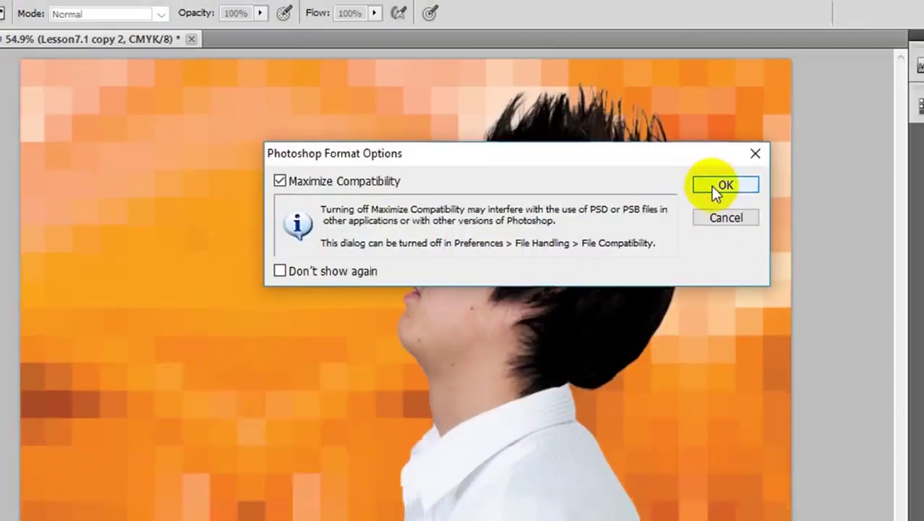
left_click(724, 193)
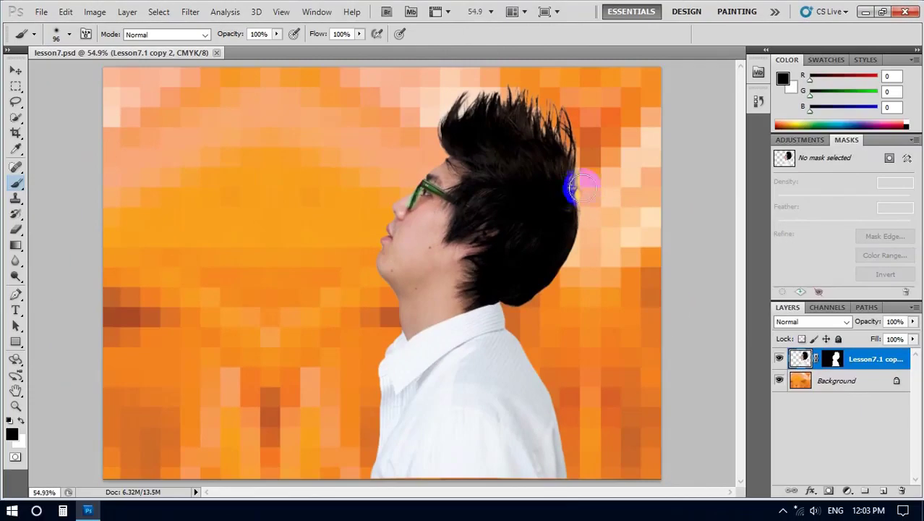
left_click(864, 12)
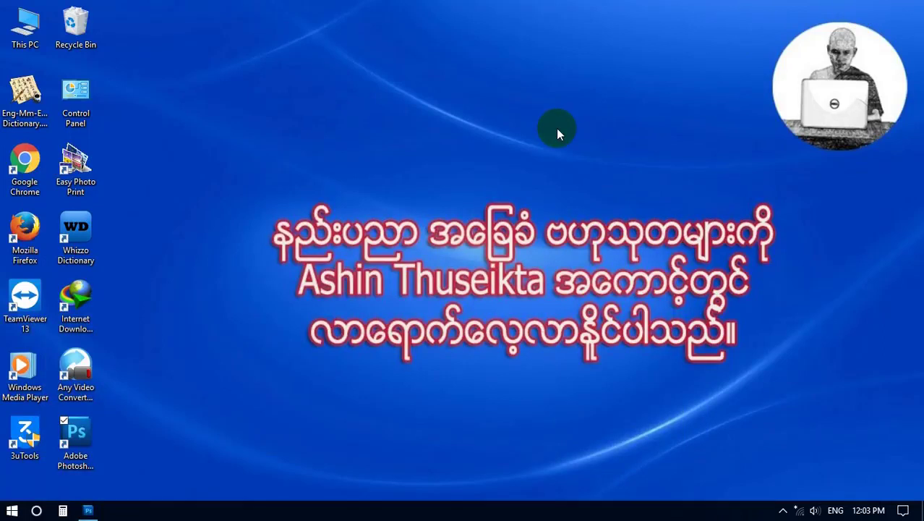